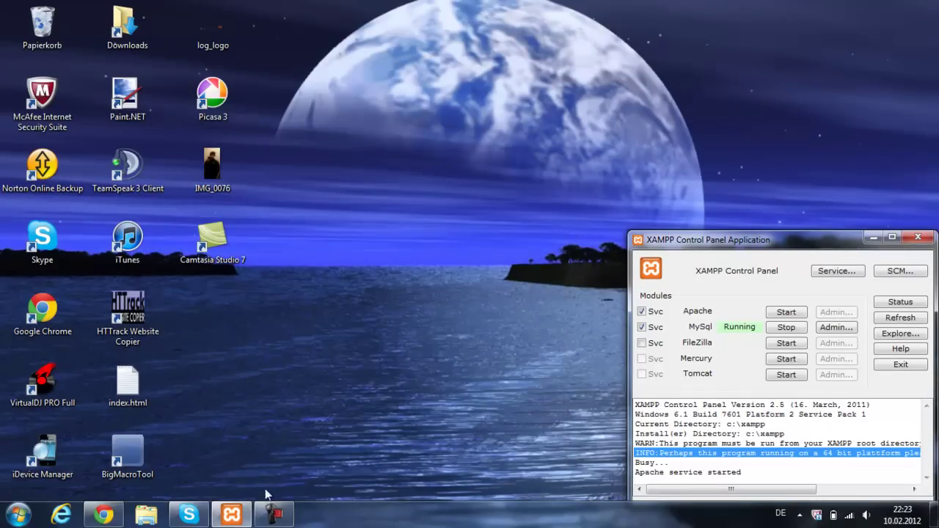
Step: Open the htdocs folder inside the xampp folder on drive C: in the file explorer
left_click(232, 514)
left_click(232, 514)
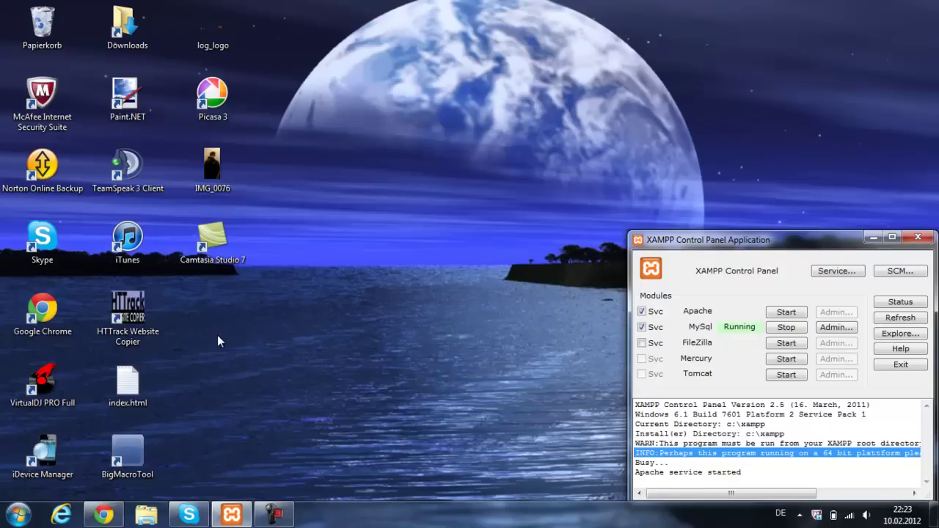
left_click(18, 513)
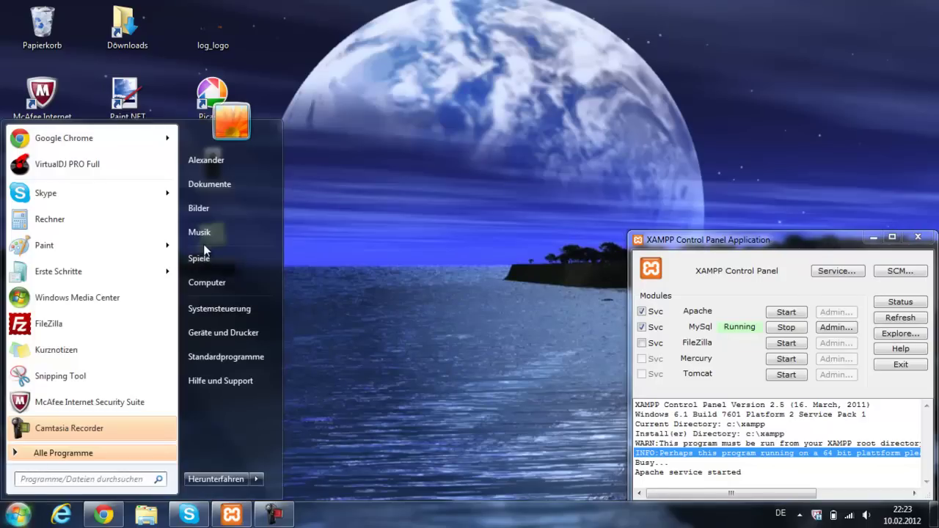
left_click(206, 283)
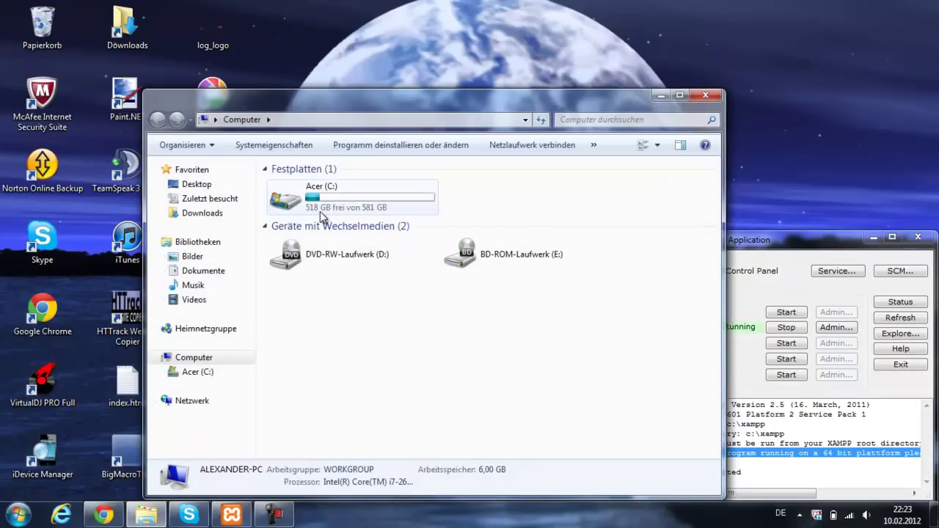
double_click(311, 203)
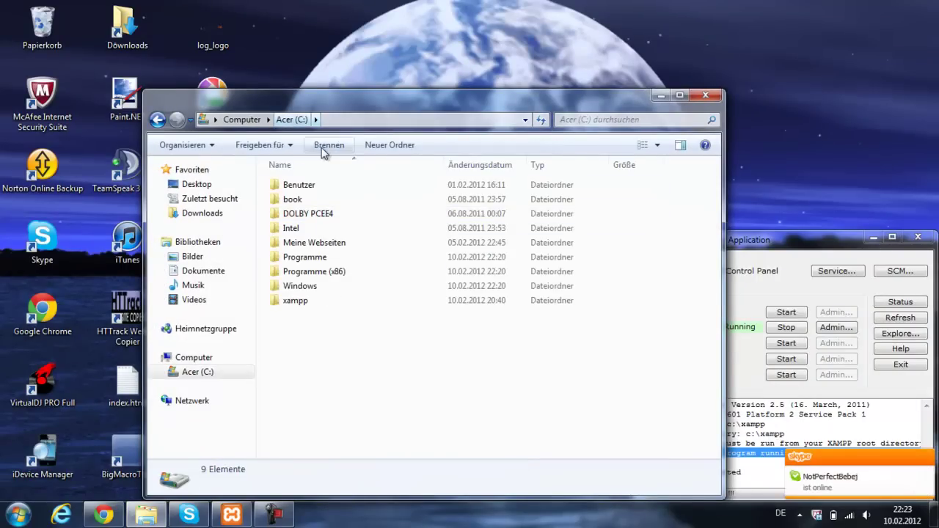
left_click(292, 308)
double_click(292, 308)
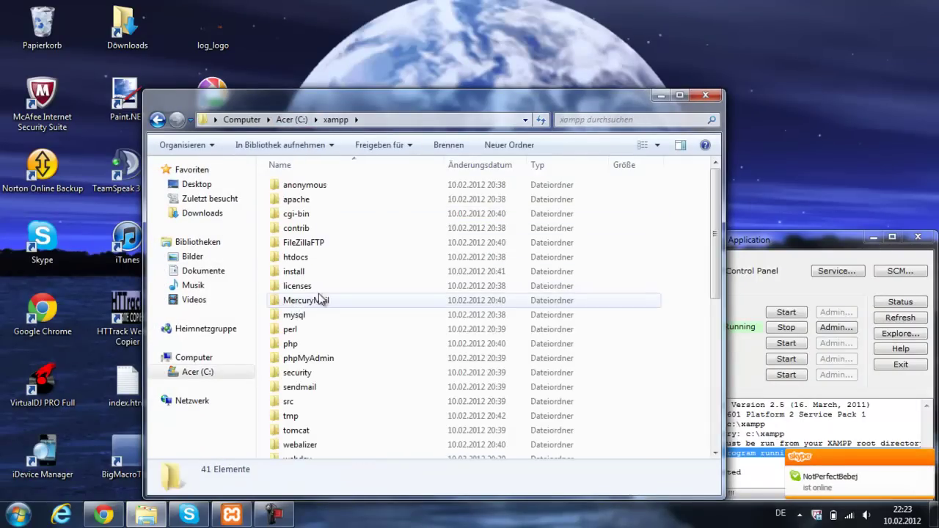
left_click(295, 262)
double_click(296, 262)
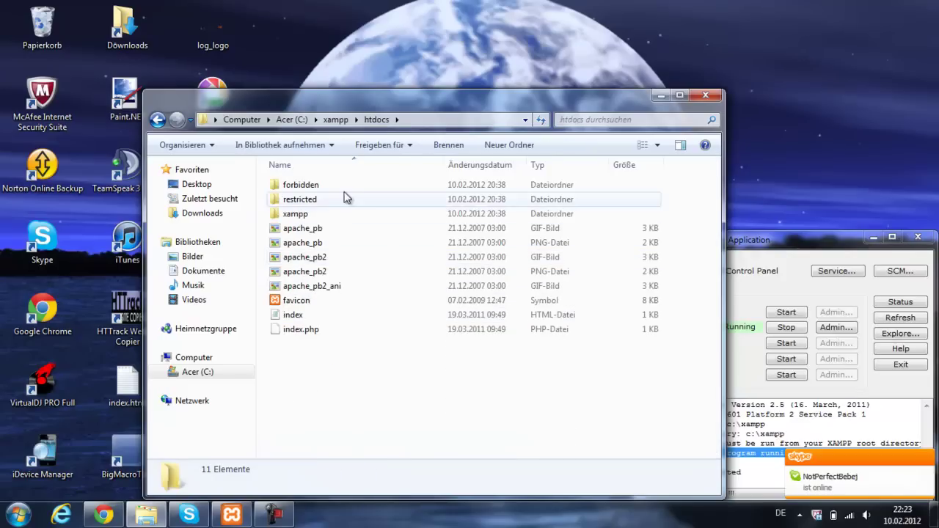
Step: Delete all existing files and folders in htdocs to the recycle bin
left_click_drag(327, 435, 303, 186)
right_click(303, 186)
left_click(342, 352)
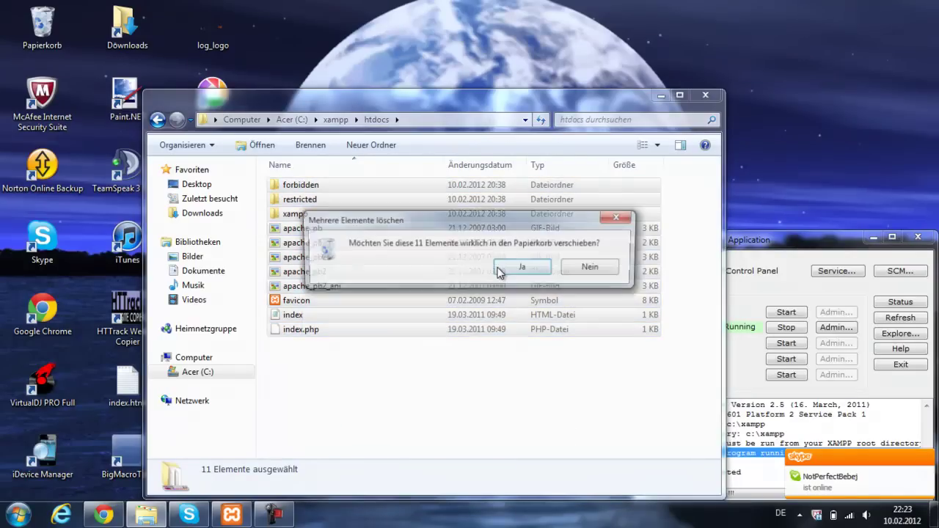
left_click(520, 267)
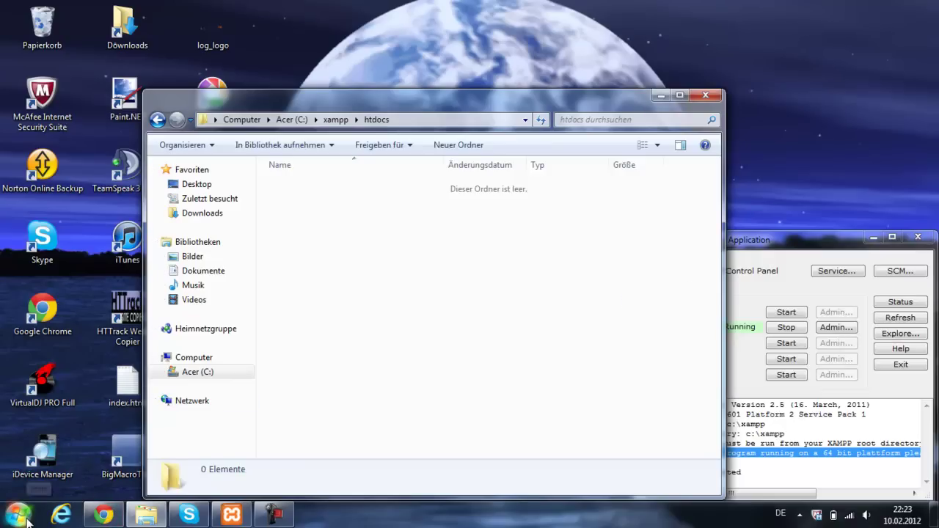
Step: Switch to Chrome, open the downloads list and show the UberCMS Edit by Unlitet v2.0 file in its folder
left_click(104, 515)
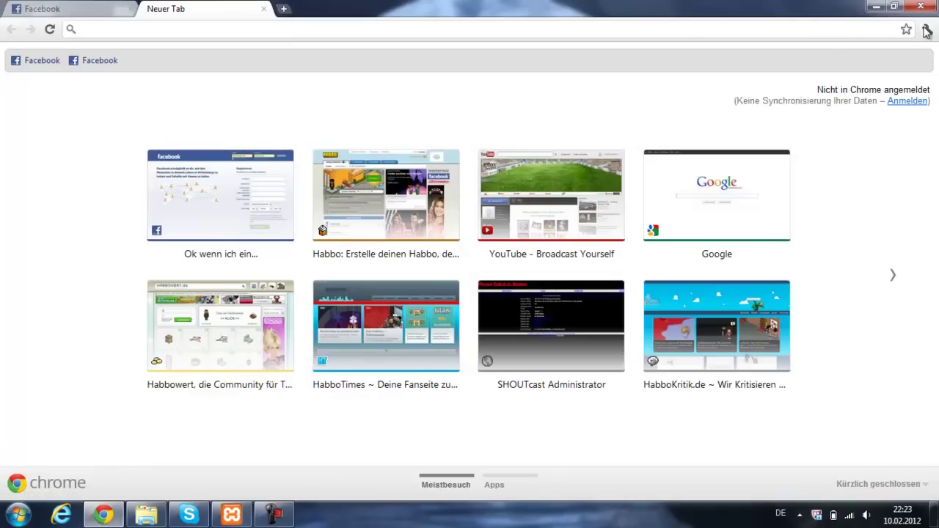
left_click(926, 31)
left_click(664, 232)
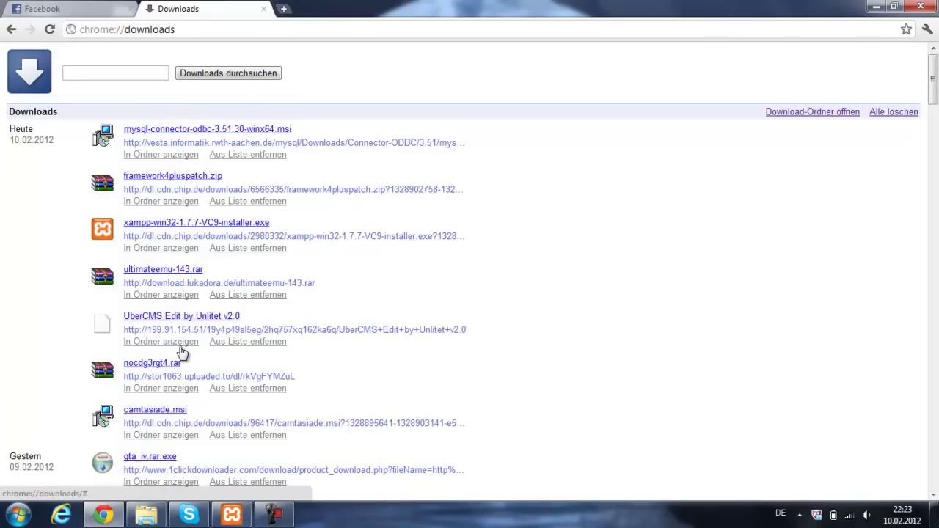
left_click(162, 316)
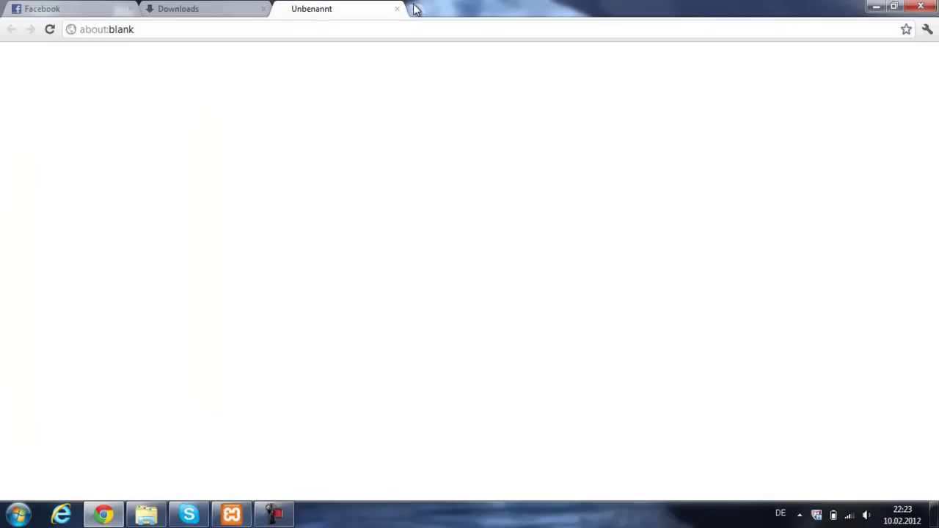
left_click(398, 10)
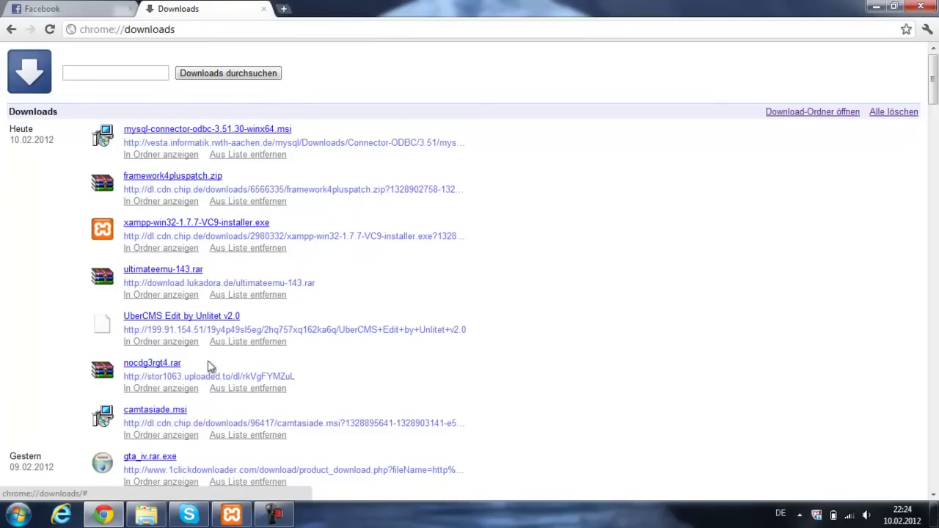
left_click(187, 344)
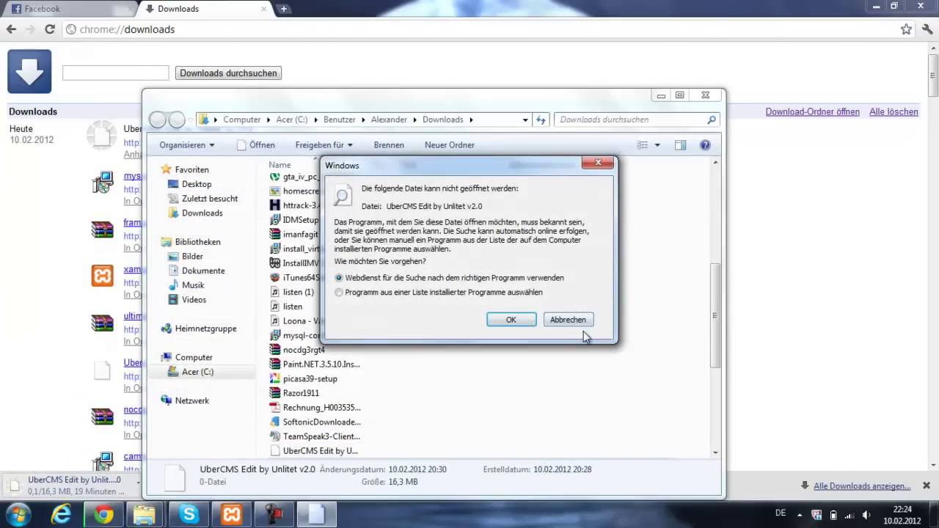
left_click(569, 320)
mouse_move(587, 321)
left_mouse_down()
mouse_move(572, 418)
mouse_move(565, 367)
left_mouse_up()
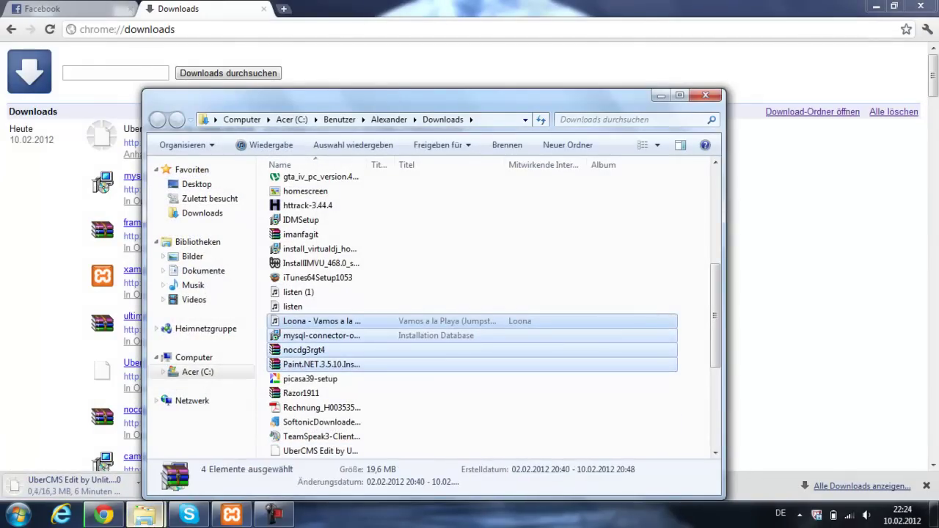
left_click(144, 515)
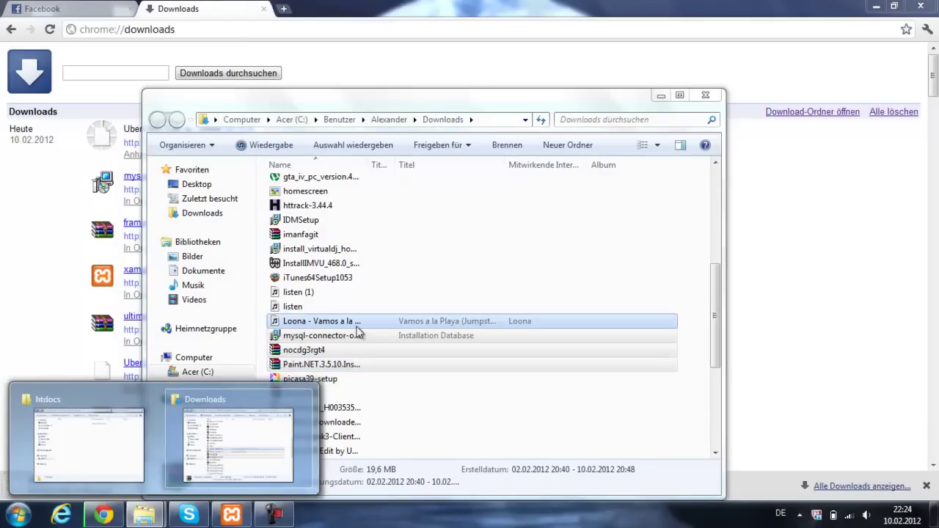
left_click(359, 333)
left_click(351, 337)
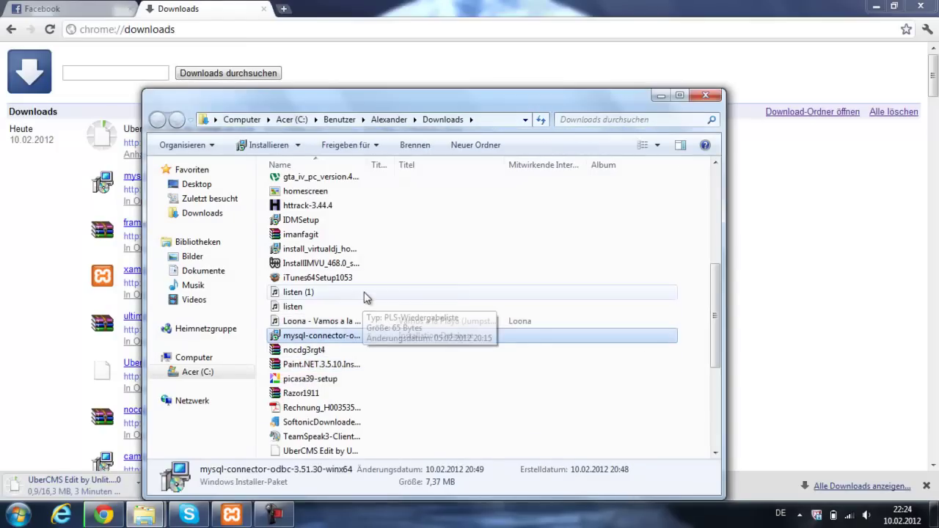
Step: Start opening the unfinished UberCMS .crdownload file with an installed program and browse the Programme folder for one
left_click(326, 452)
right_click(326, 452)
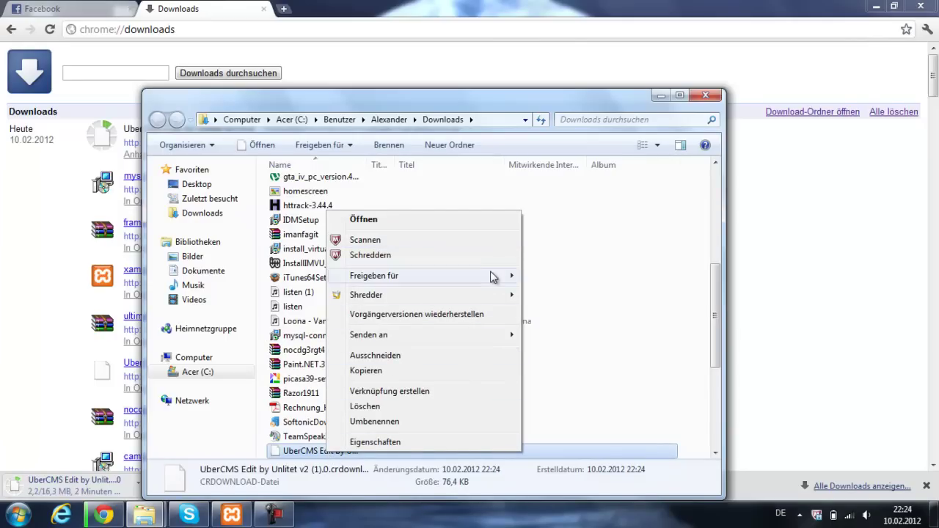
left_click(496, 219)
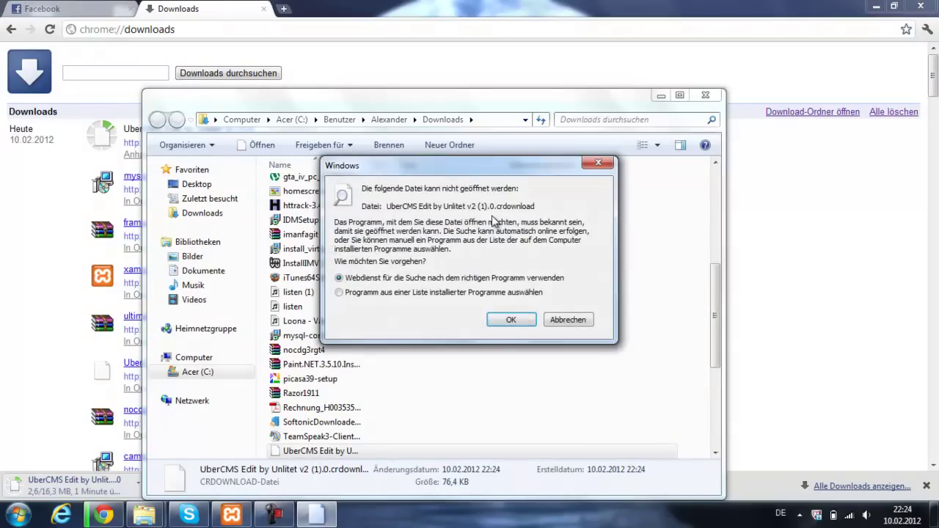
left_click(501, 319)
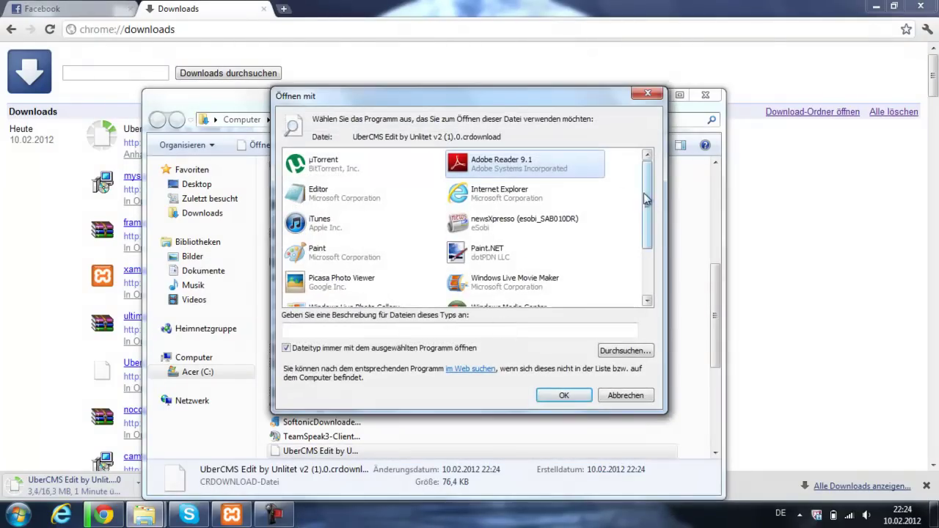
left_click_drag(643, 205, 650, 252)
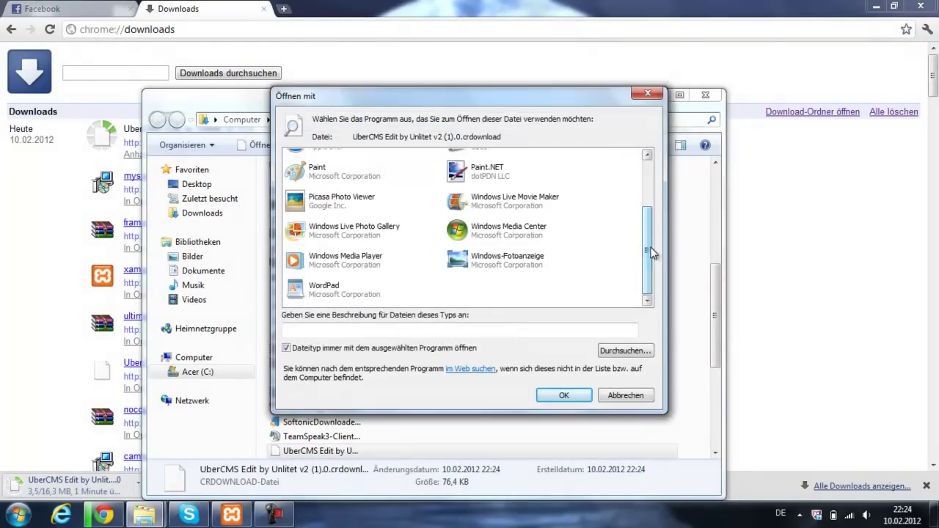
left_click(620, 359)
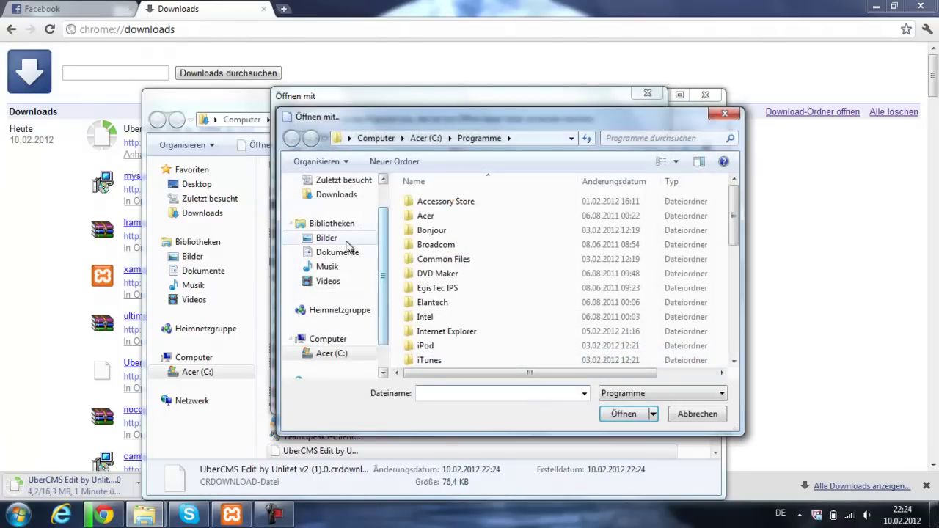
Step: Choose WinRAR from the Programme\WinRAR folder and try to open the unfinished UberCMS download with it
left_click_drag(734, 220, 737, 341)
double_click(579, 360)
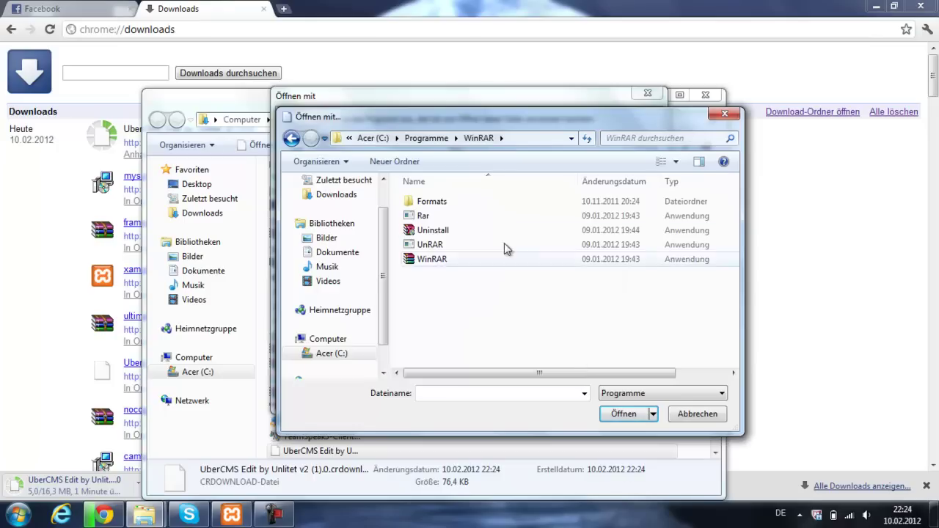
left_click(431, 260)
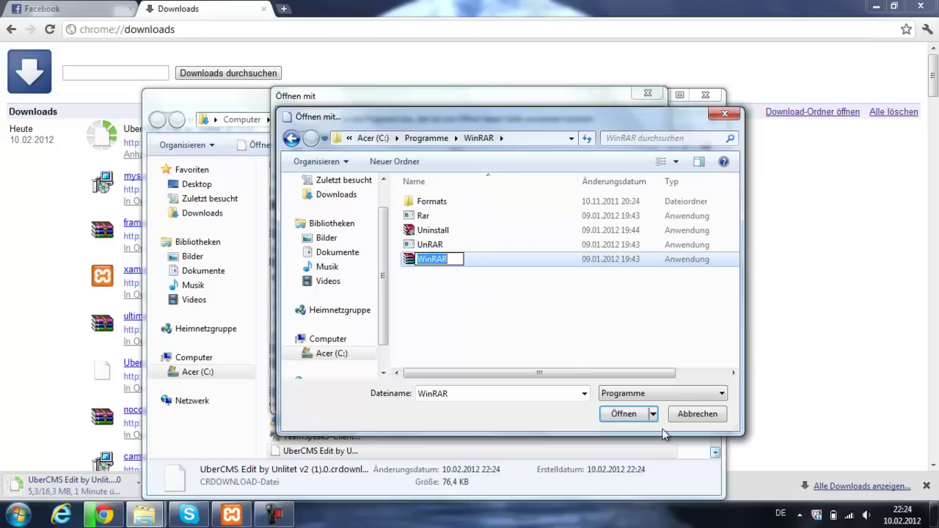
left_click(606, 414)
left_click(563, 397)
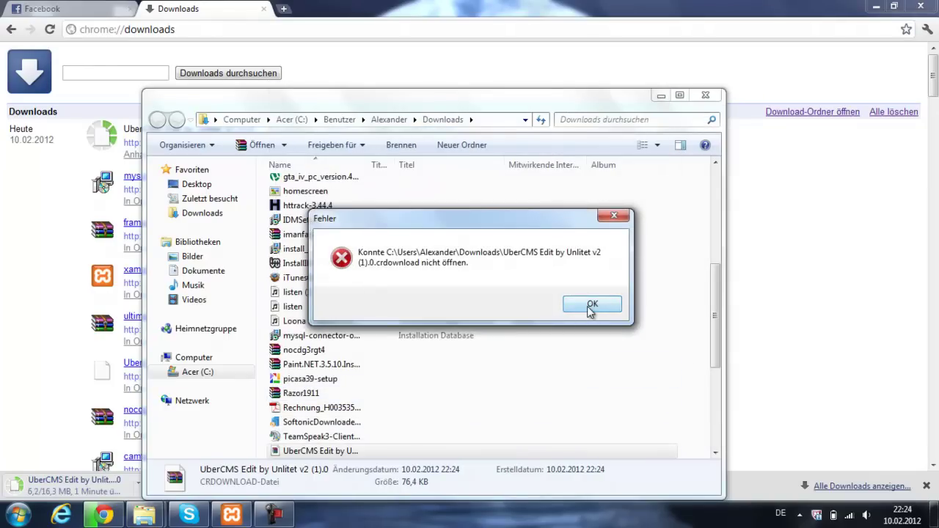
left_click(592, 305)
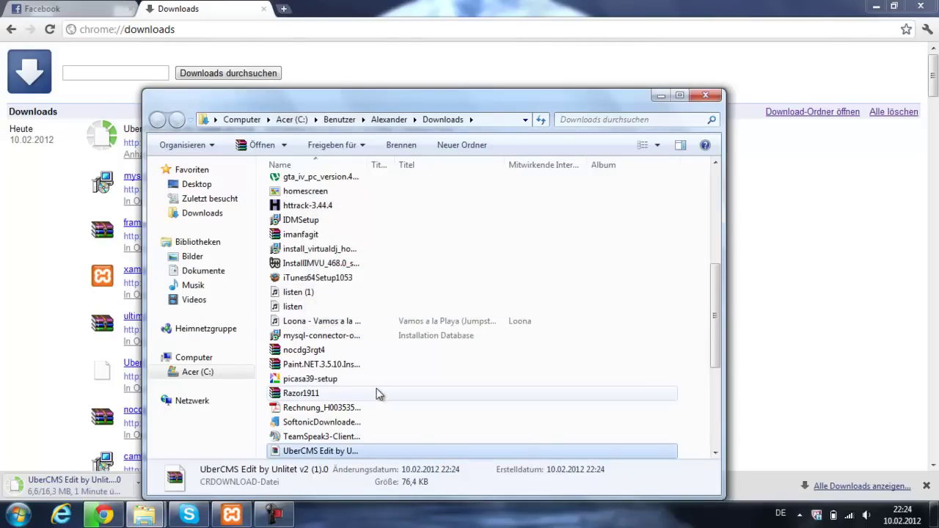
double_click(327, 452)
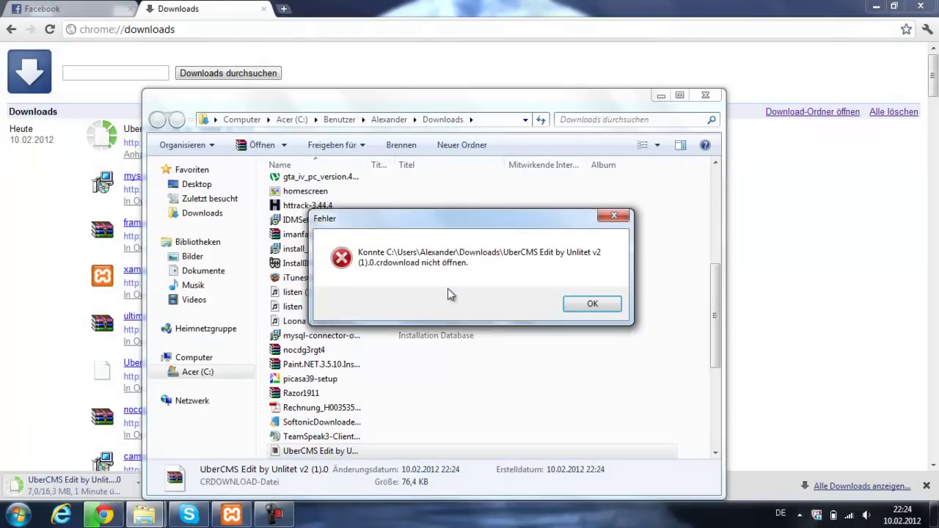
left_click(577, 305)
Step: Open the complete UberCMS Edit by Unlitet v2.0 file in Downloads with WinRAR archiver from the installed programs list
left_click_drag(715, 299, 718, 330)
left_click(327, 386)
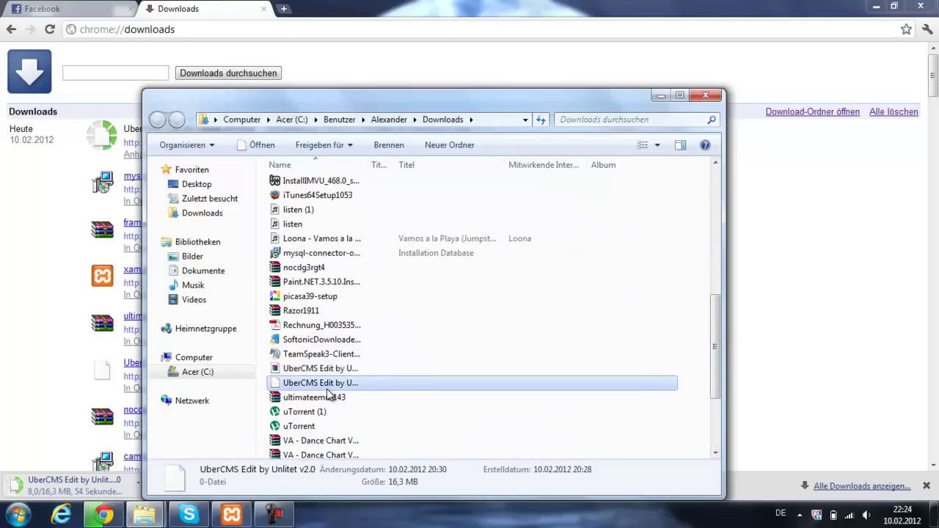
right_click(327, 393)
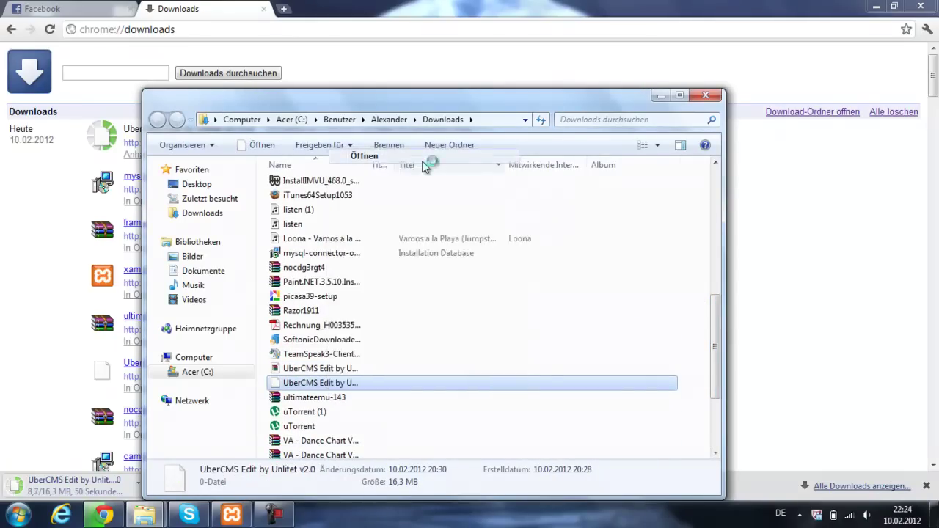
left_click(423, 168)
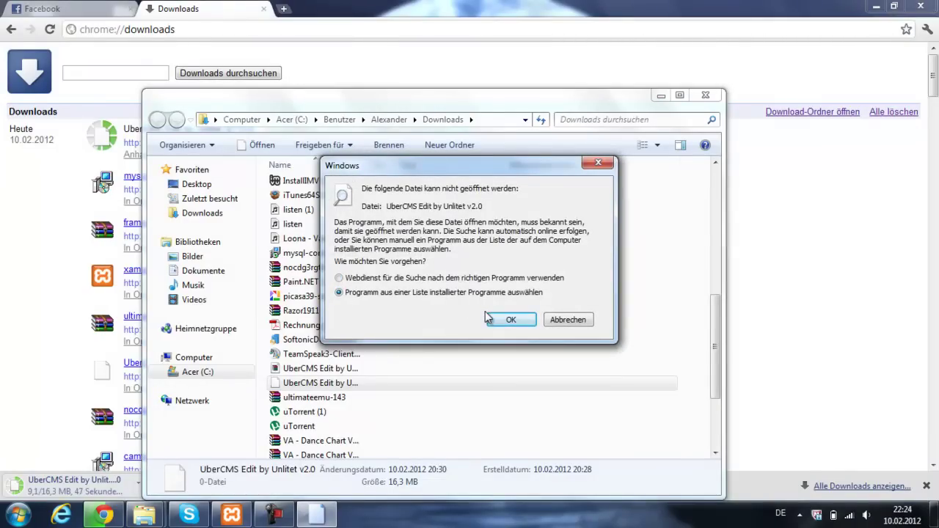
left_click(487, 318)
left_click_drag(648, 211, 655, 271)
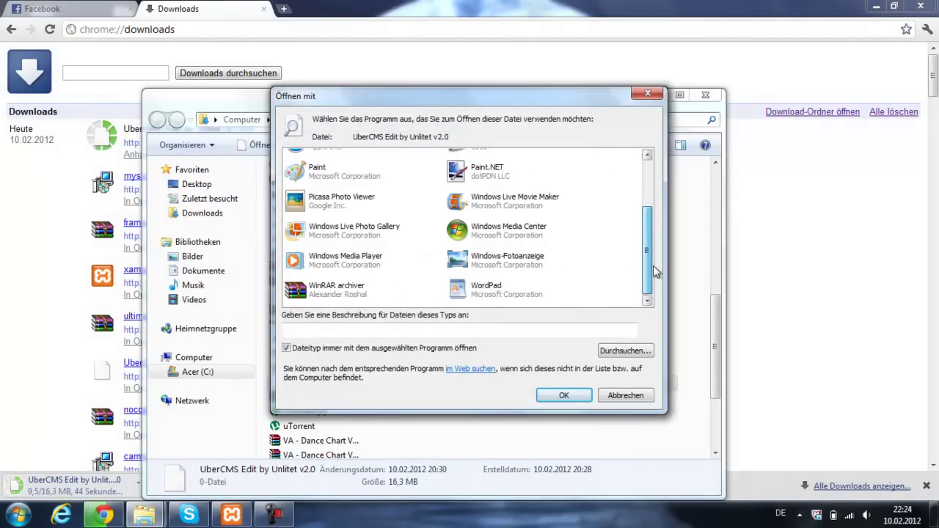
double_click(336, 289)
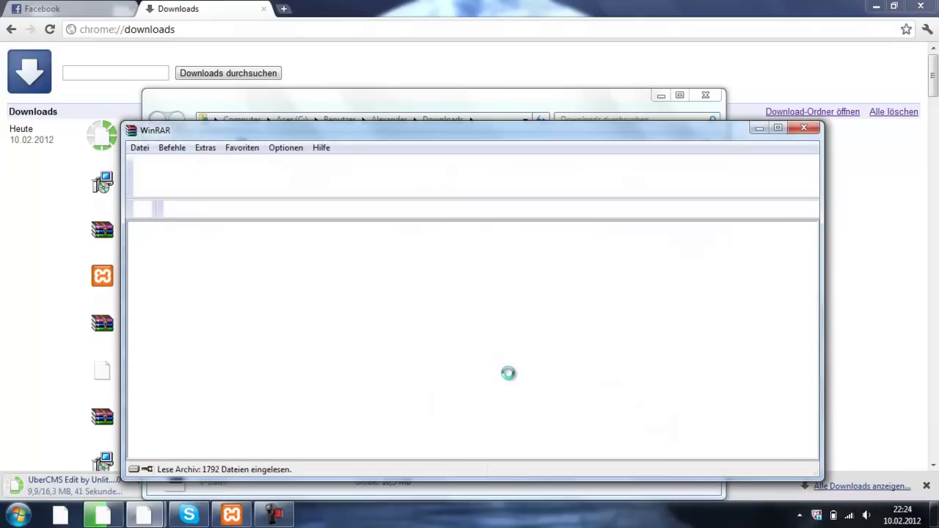
Step: Extract the entire contents of the UberCMS archive into the htdocs folder
left_click_drag(546, 261, 436, 461)
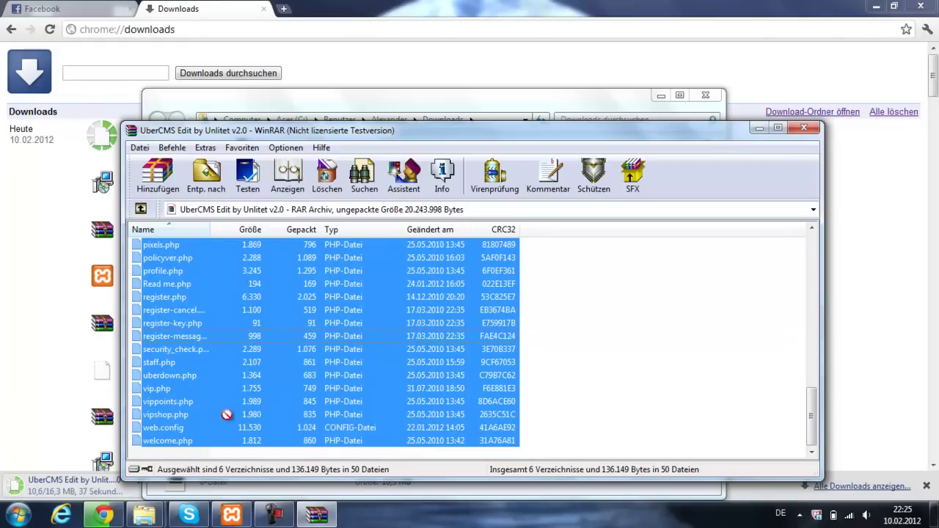
left_click_drag(161, 456, 355, 302)
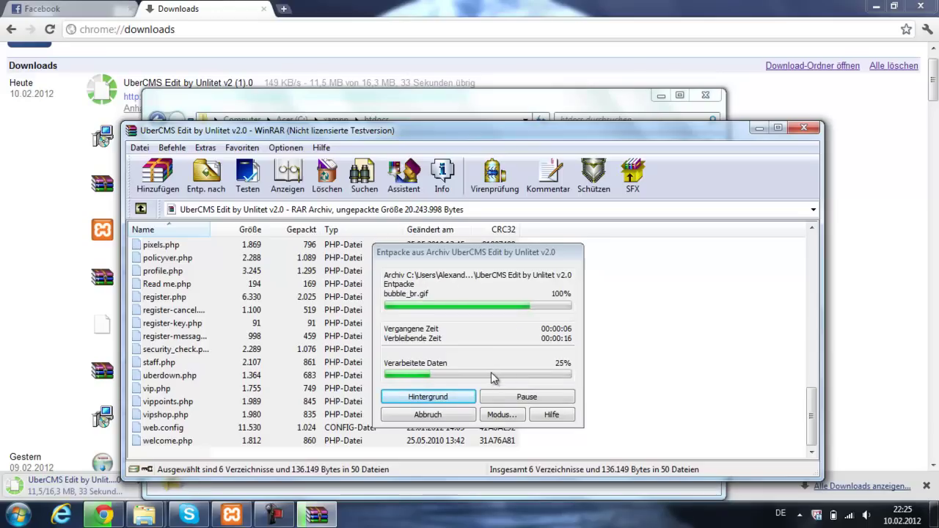
Step: Switch to Chrome and load localhost in the current tab
left_click(34, 144)
left_click(176, 28)
type("localhost")
key("Return")
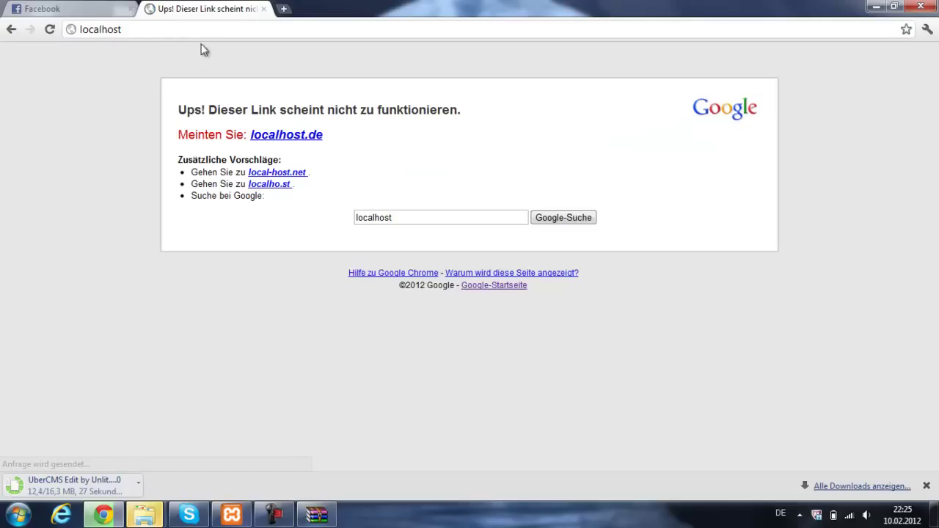
left_click(171, 31)
left_click(181, 30)
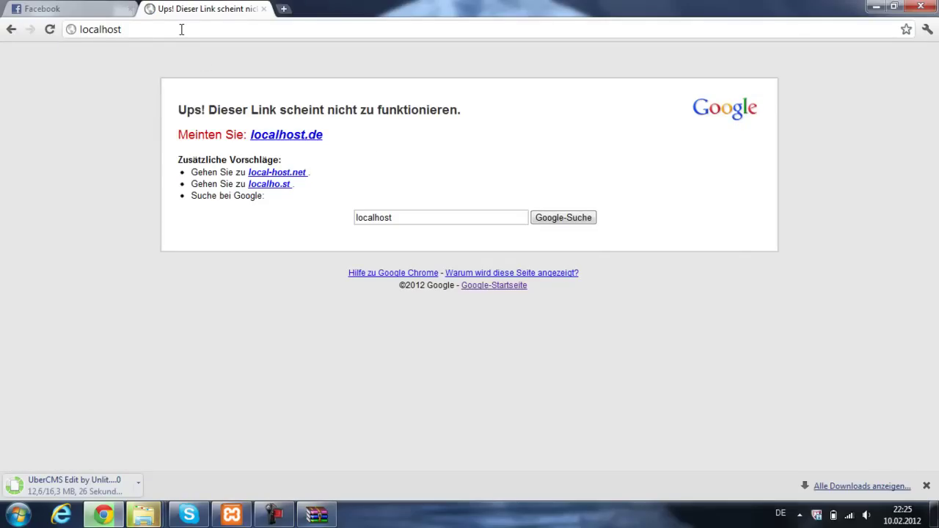
Step: Try to load localhost/xampp in the current tab, correcting the misspelled path
type("/xammp")
key("Return")
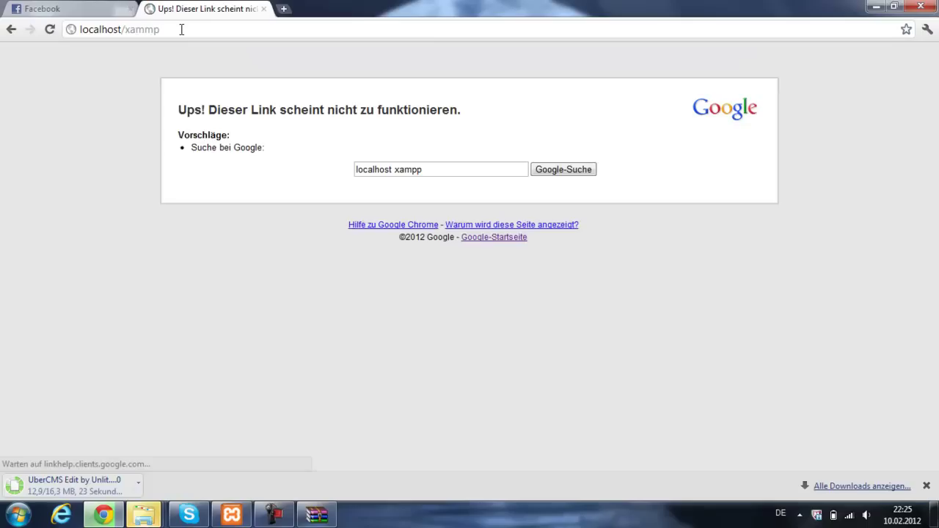
key("BackSpace")
key("BackSpace")
type("pp")
key("Return")
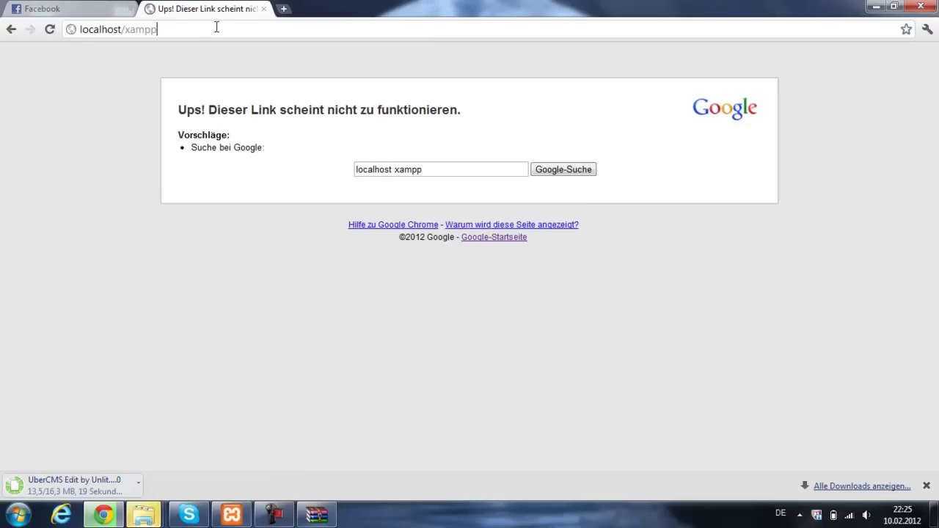
Step: Try to load localhost/xamppsecurity in the current tab
left_click(216, 28)
key("BackSpace")
key("BackSpace")
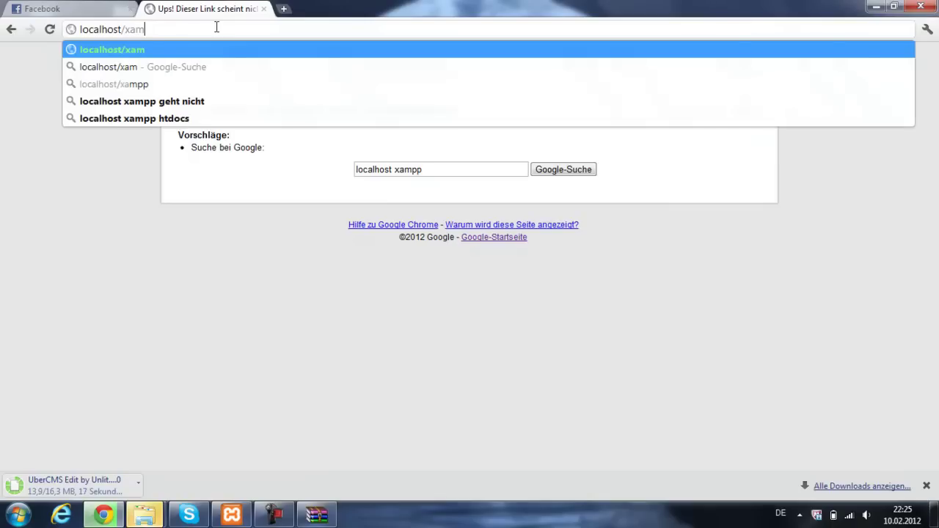
type("ppse")
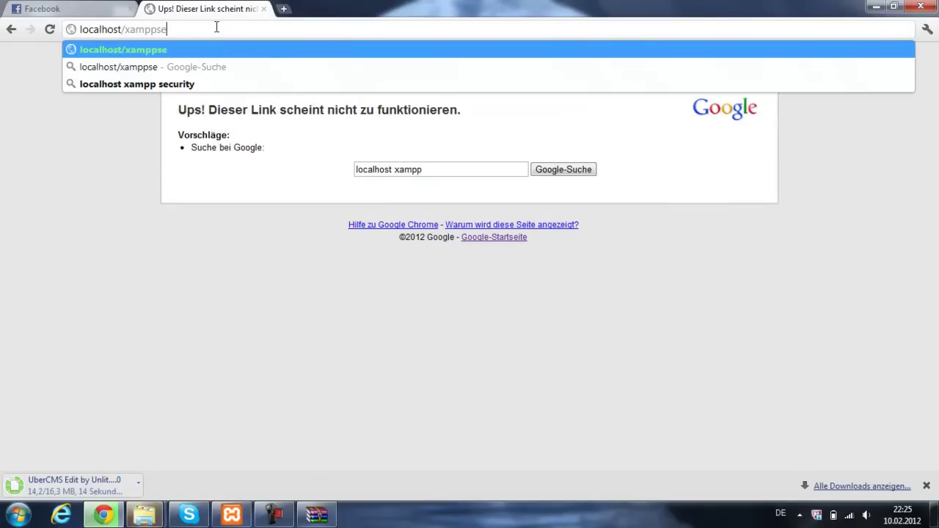
type("curity")
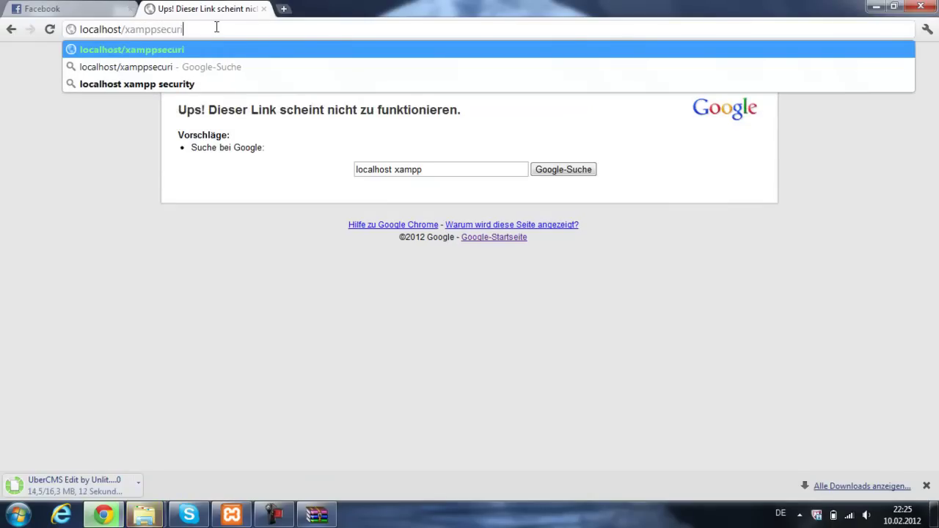
key("Return")
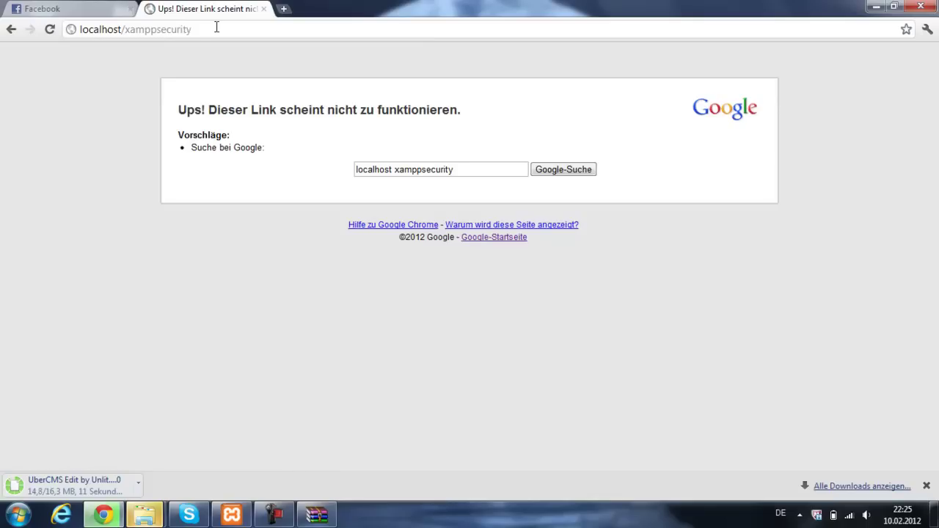
double_click(217, 28)
key("BackSpace")
type("xm")
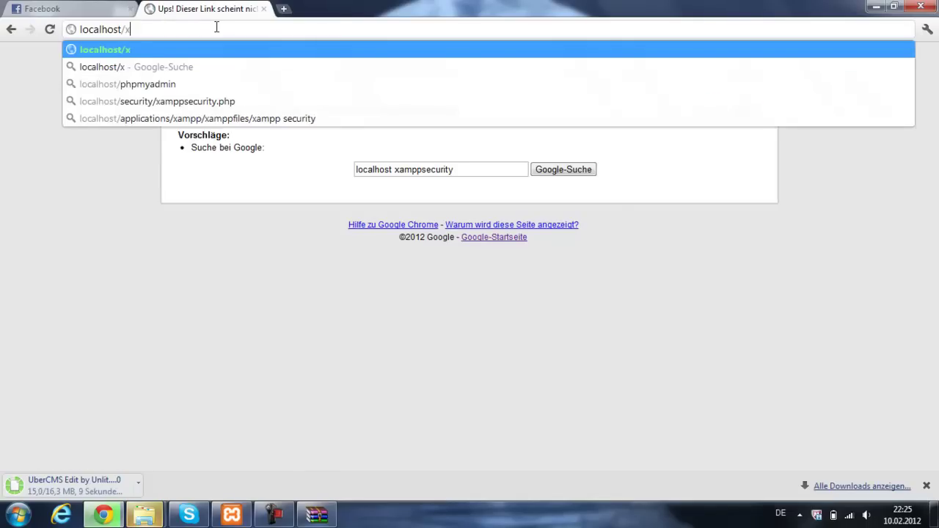
key("BackSpace")
key("BackSpace")
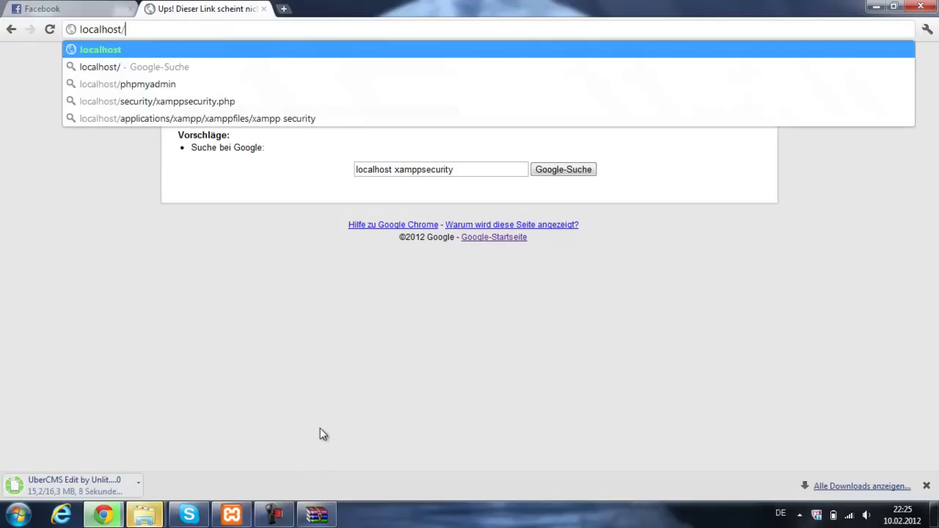
left_click(273, 509)
left_click(863, 438)
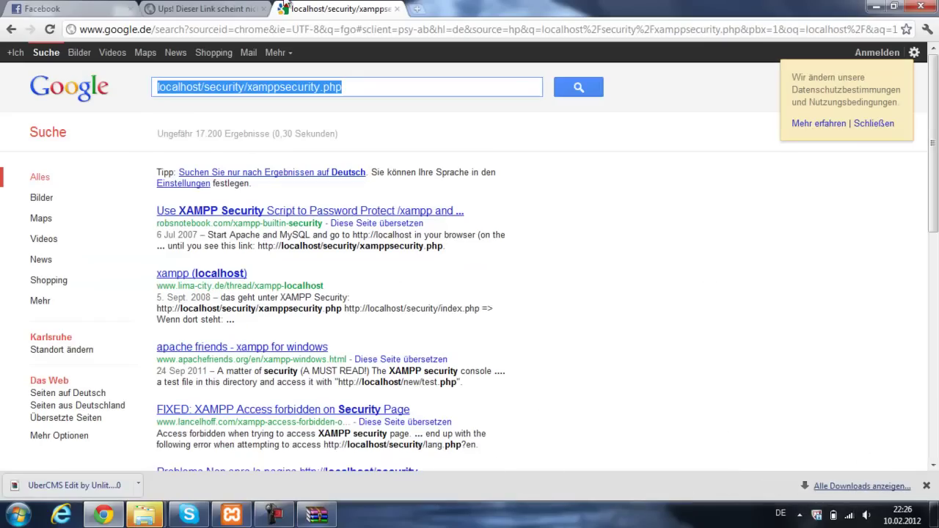
Step: Return to the tab with the failed local page and try to load localhost/security/xamppsecurity.php
left_click(220, 9)
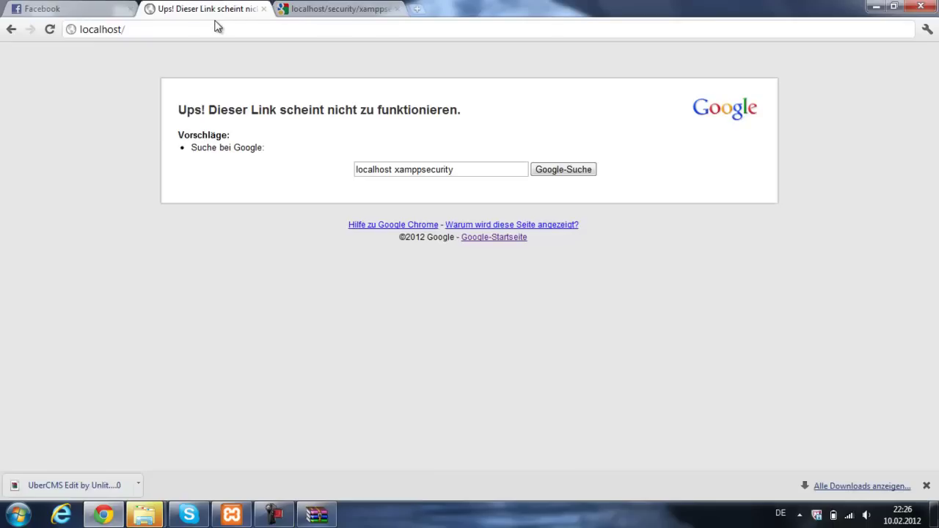
left_click(205, 28)
type("localhost/security/xamppsecurity.php")
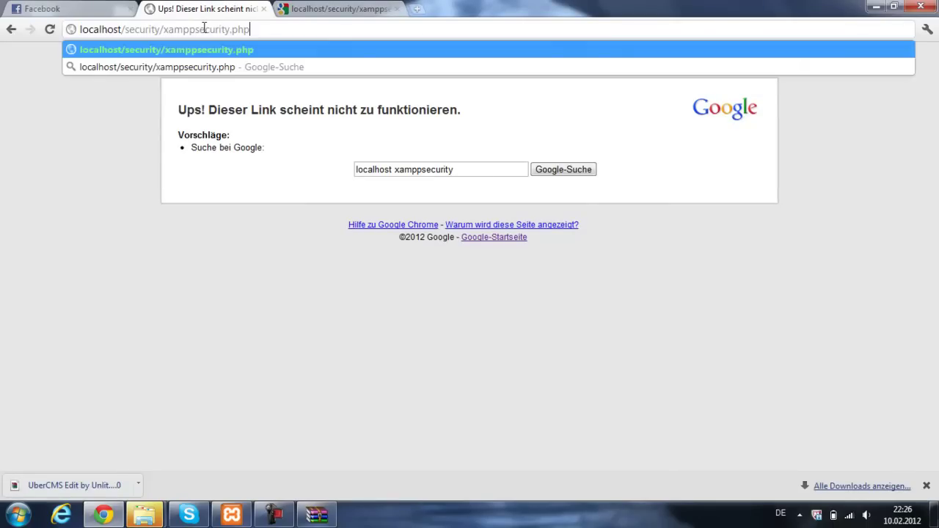
key("Return")
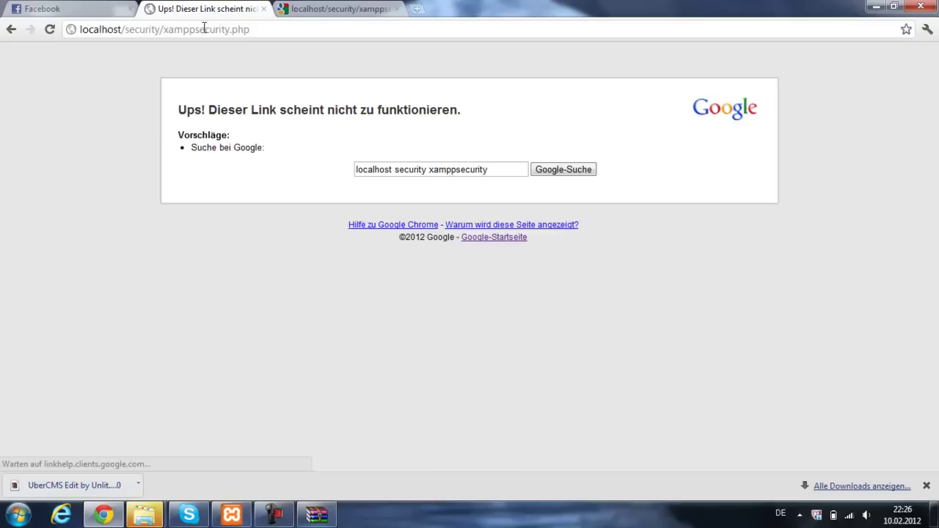
Step: Shorten the address to localhost/security/ and try to load it
left_click_drag(268, 27, 165, 28)
key("BackSpace")
key("Return")
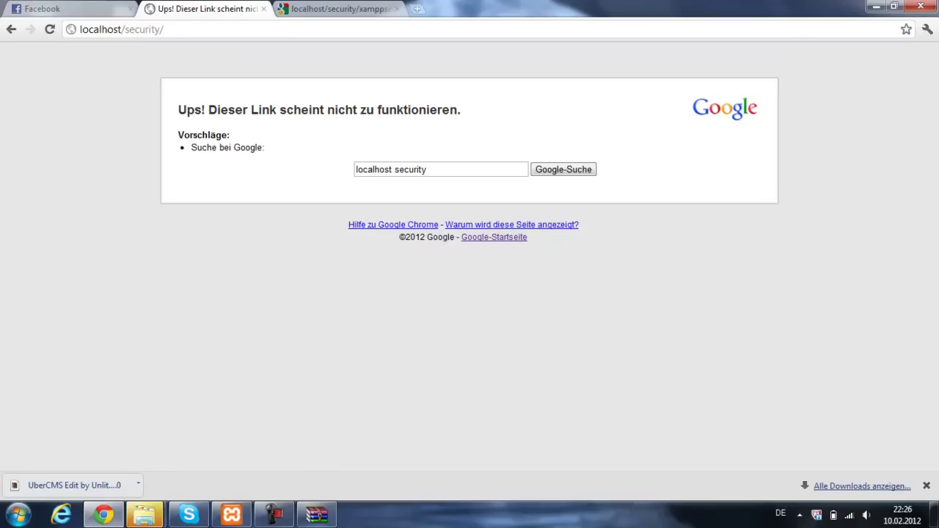
Step: Bring up the Explorer window and check the extracted files in C:\xampp\htdocs
mouse_move(149, 513)
left_click(112, 445)
left_click(357, 274)
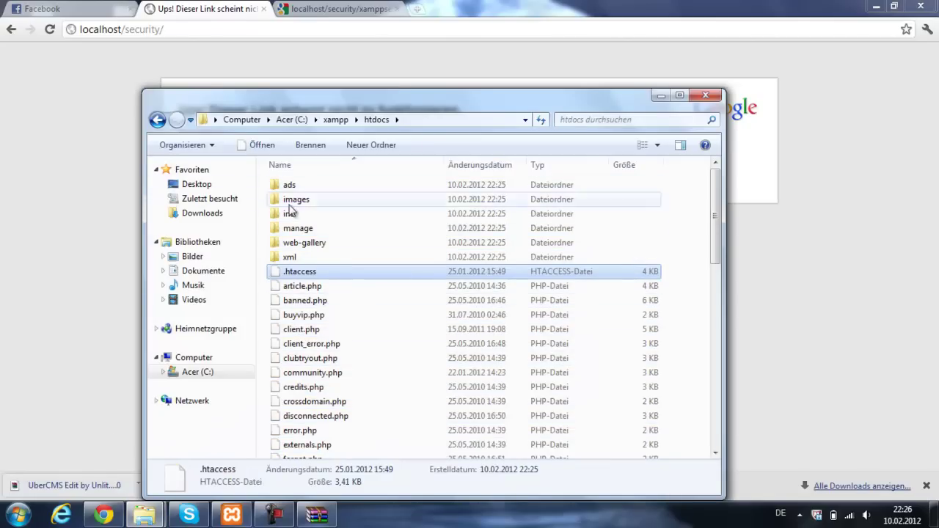
Step: Return to Chrome, strip the path from the address and try to load localhost again
left_click(87, 212)
left_click_drag(188, 32, 126, 32)
key("BackSpace")
key("BackSpace")
key("Return")
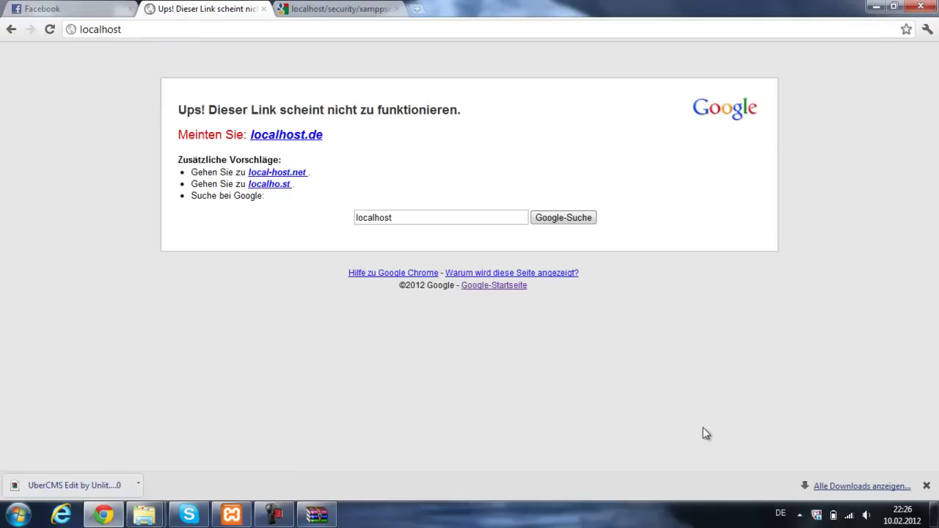
Step: Open the XAMPP Control Panel and try to start the Apache service
left_click(798, 513)
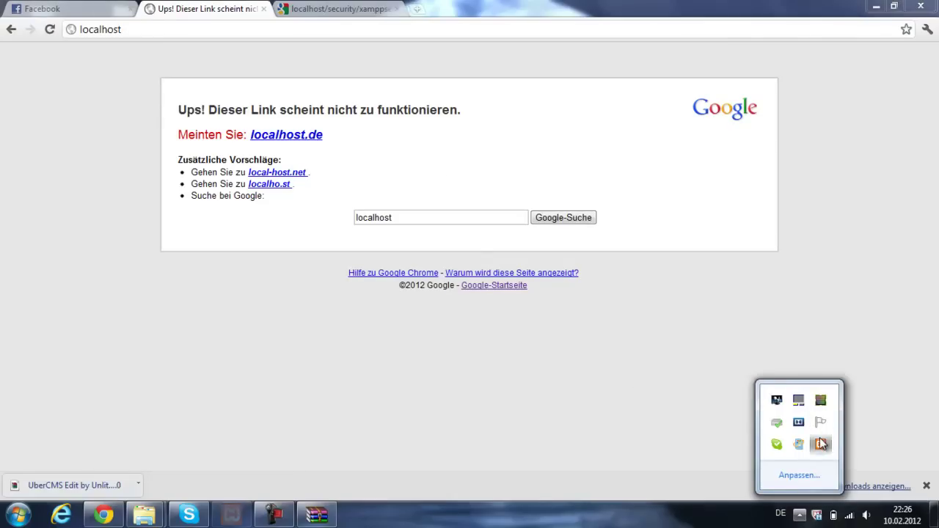
left_click(821, 445)
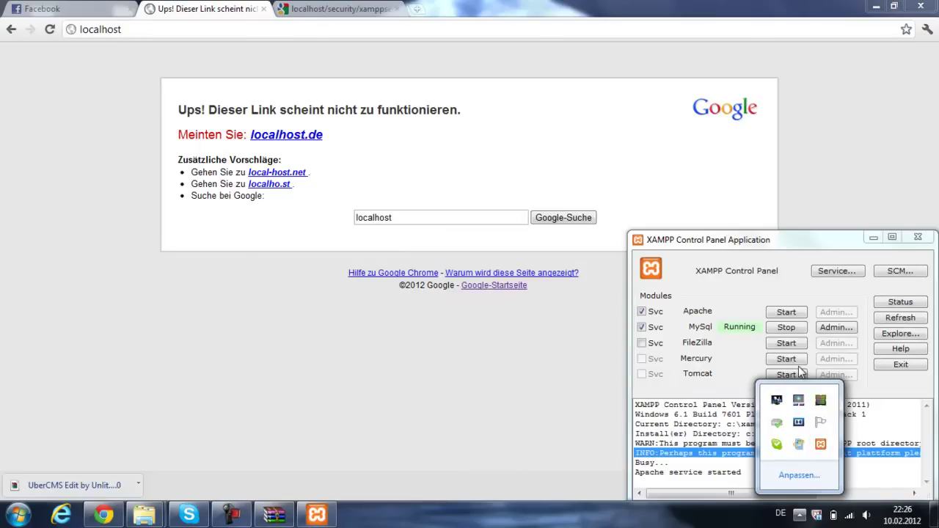
left_click(757, 358)
left_click(779, 312)
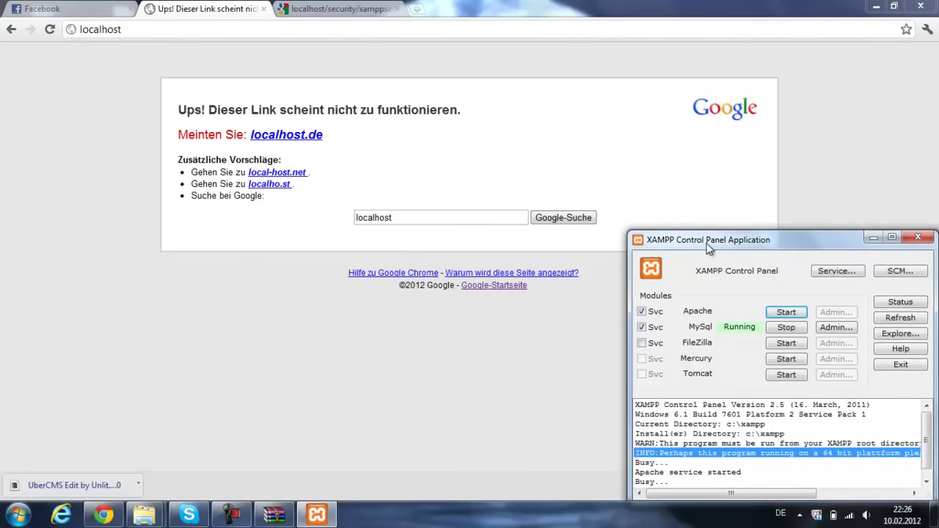
left_click_drag(705, 244, 699, 229)
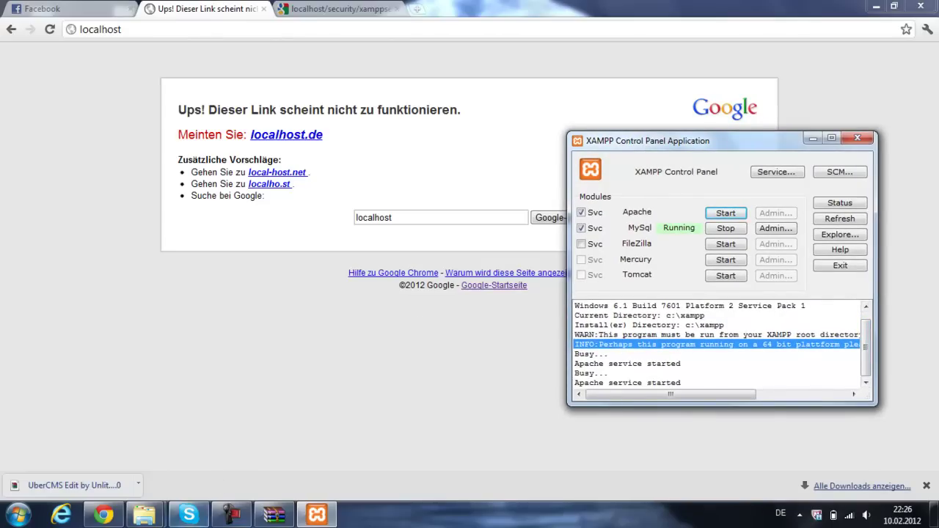
Step: Switch to Skype, sign out of the account and close its login window
left_click(189, 514)
left_click(165, 89)
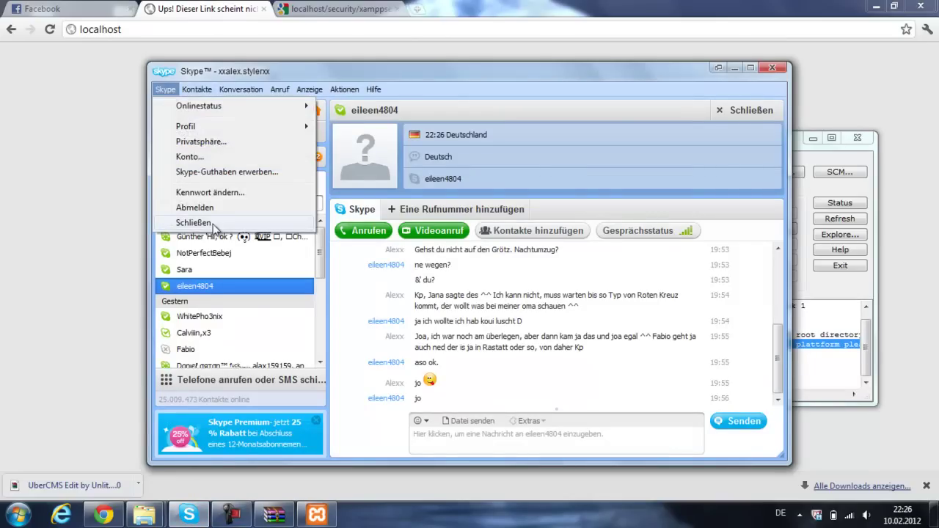
left_click(187, 208)
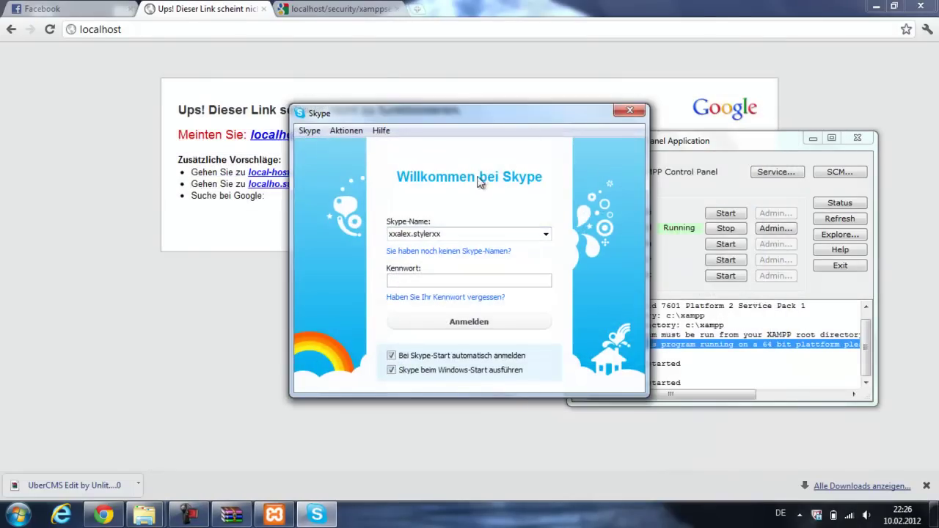
left_click(629, 110)
Step: Start the Apache service from the XAMPP Control Panel and close the panel window
left_click(724, 214)
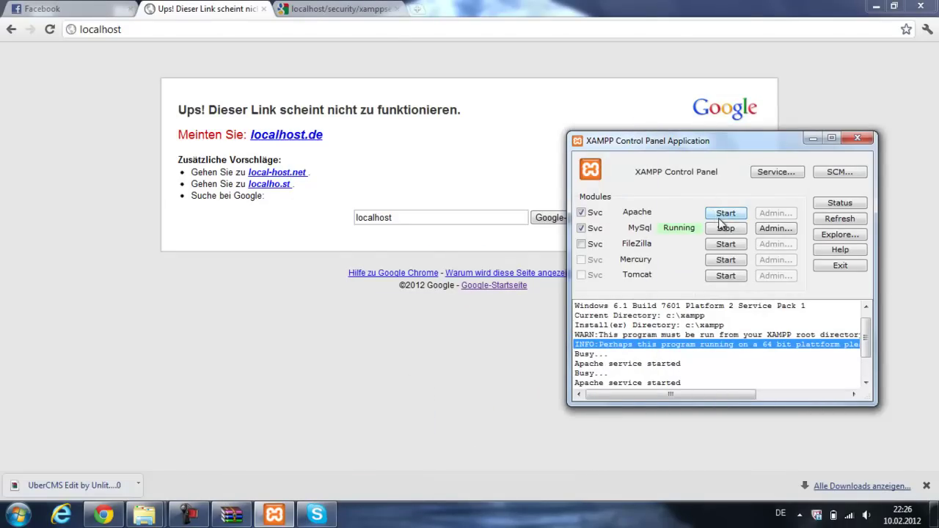
left_click(856, 137)
Step: Search the computer's programs and files for xampp
left_click(18, 515)
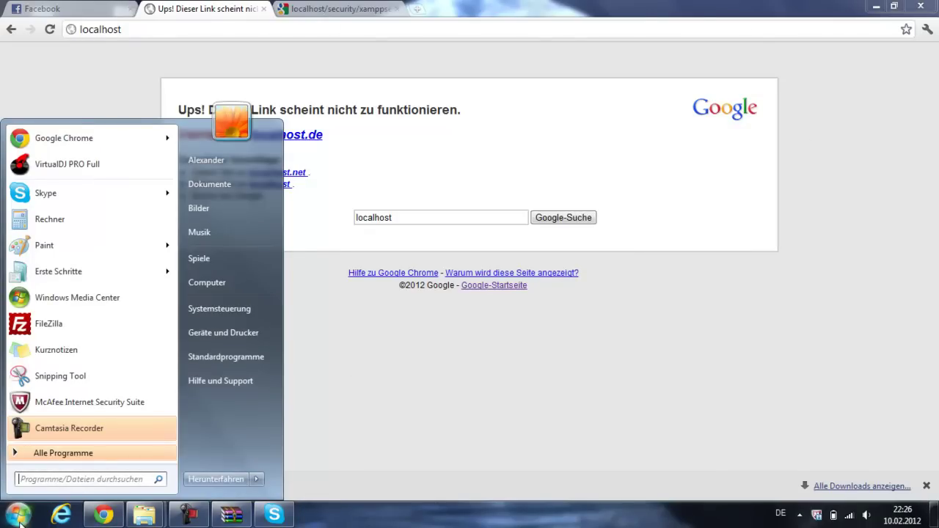
left_click(40, 477)
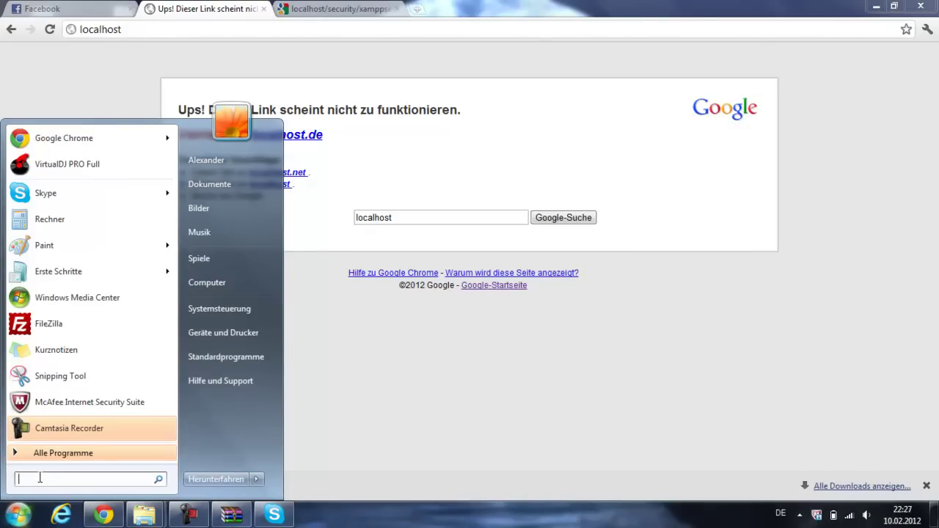
type("xampp")
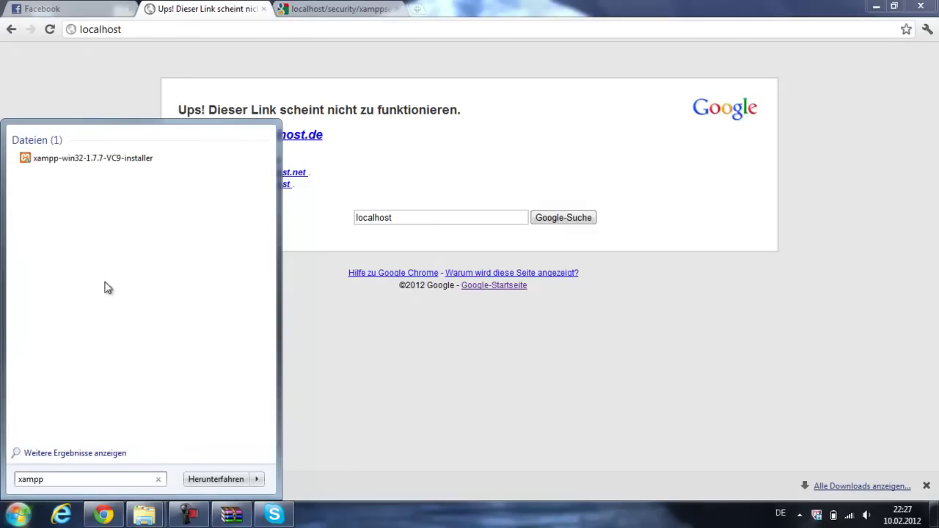
Step: Replace the program search term with control p to look for the XAMPP Control Panel
key("BackSpace")
key("BackSpace")
key("BackSpace")
key("BackSpace")
key("BackSpace")
type("c")
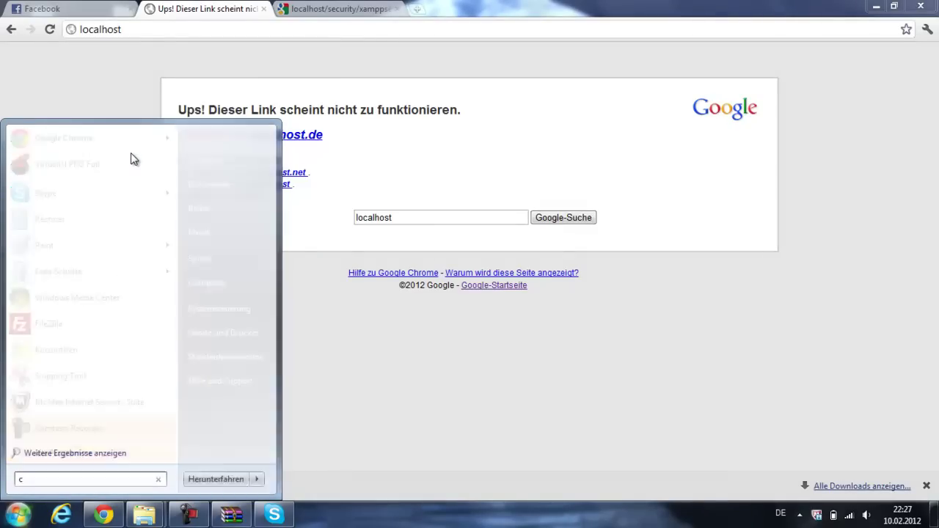
type("ontr")
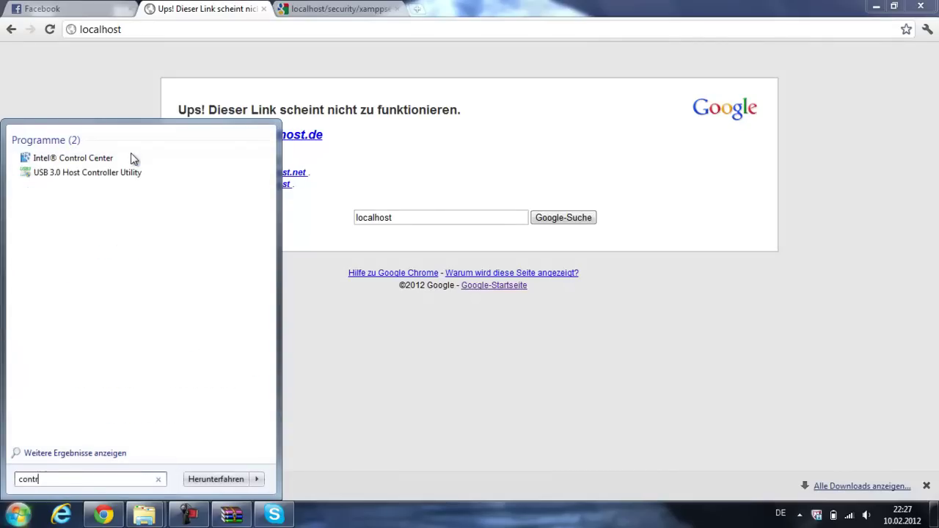
type("oll")
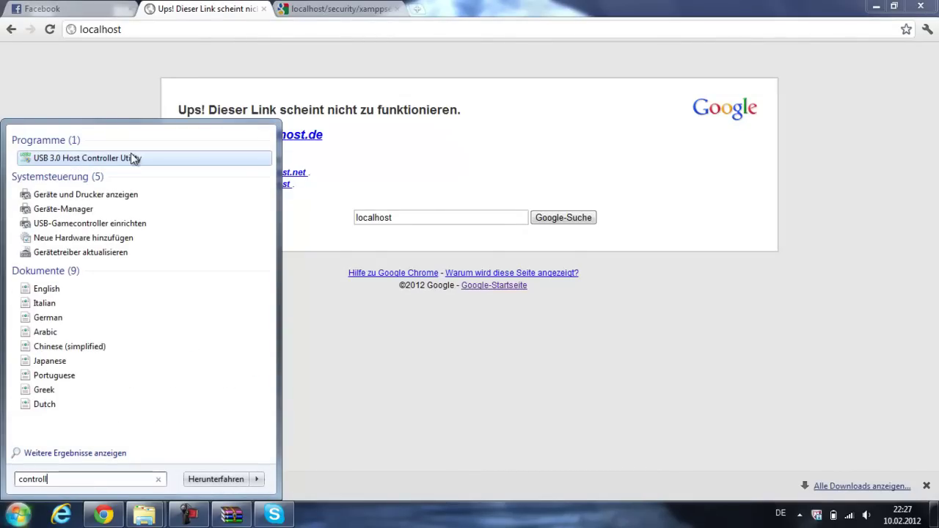
key("BackSpace")
type("p")
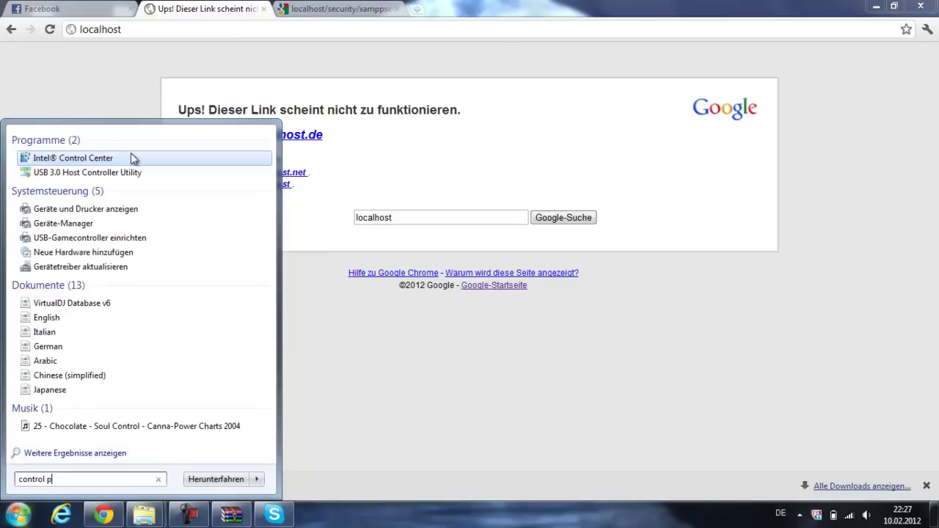
Step: Search programs and files for xa and open xampp-win32-1.7.7-VC9-installer
key("BackSpace")
key("BackSpace")
key("BackSpace")
key("BackSpace")
key("BackSpace")
key("BackSpace")
key("BackSpace")
key("BackSpace")
type("xa")
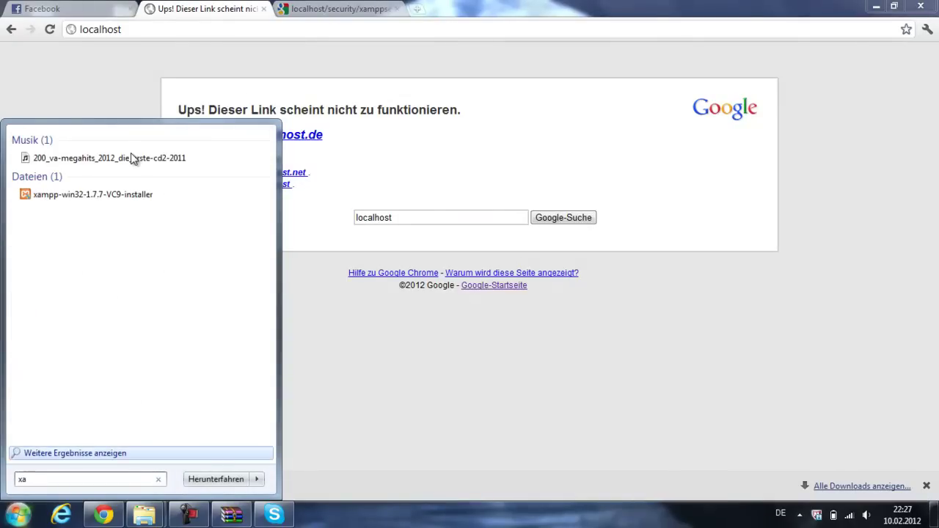
left_click(120, 193)
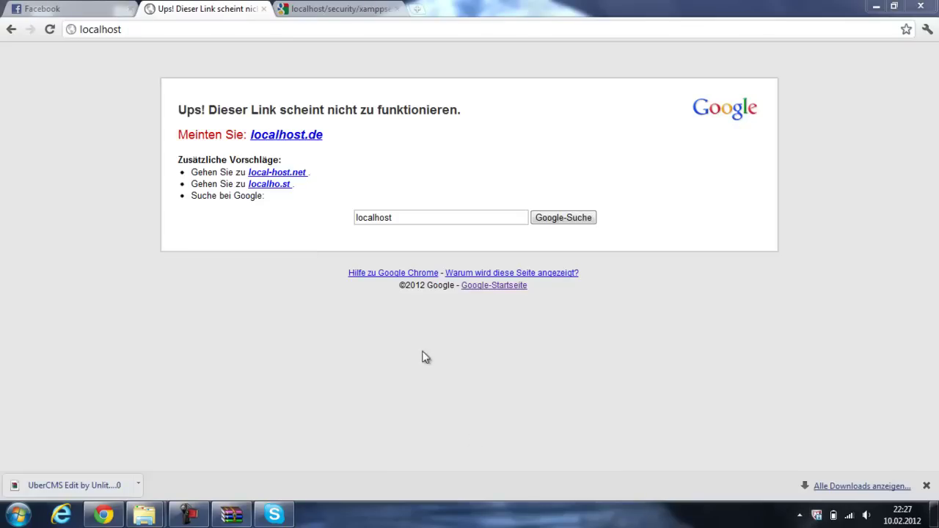
Step: Check the Apache and MySql status in the XAMPP Control Panel and reload localhost in Chrome
left_click(799, 515)
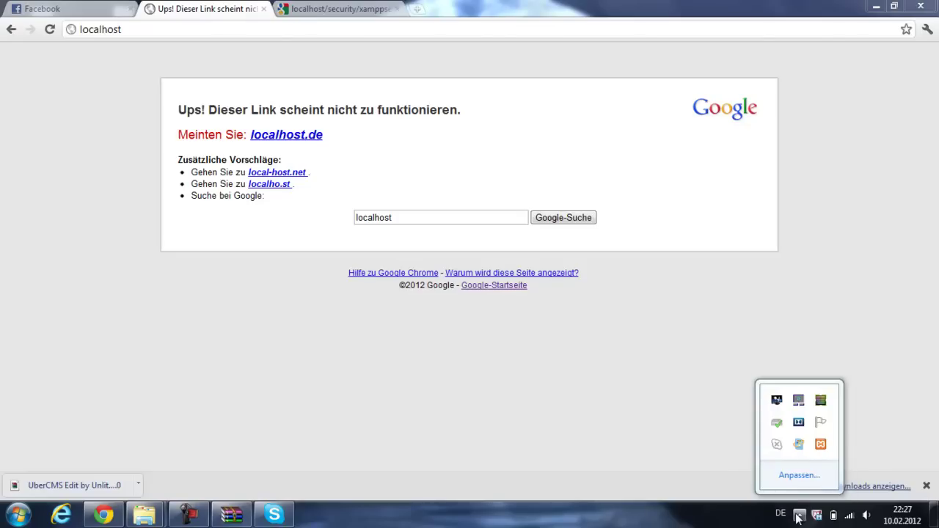
left_click(825, 454)
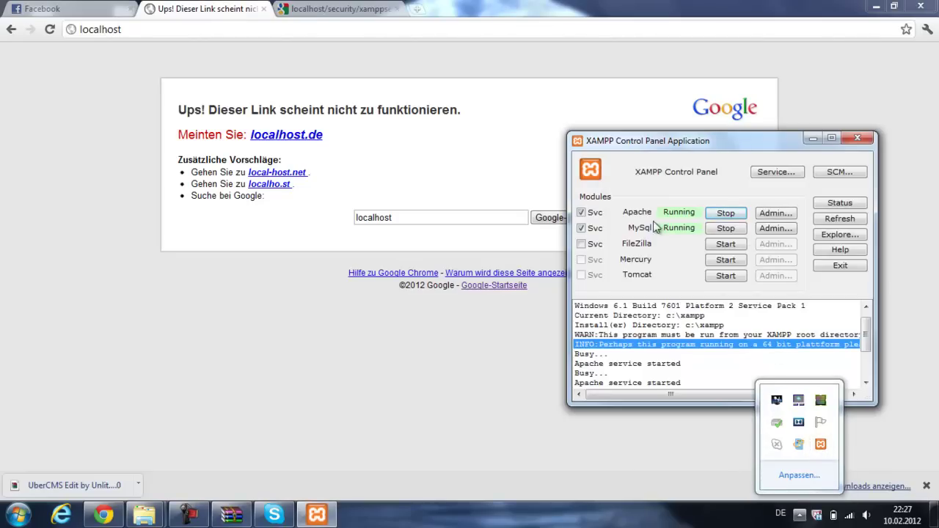
left_click(430, 396)
key("F5")
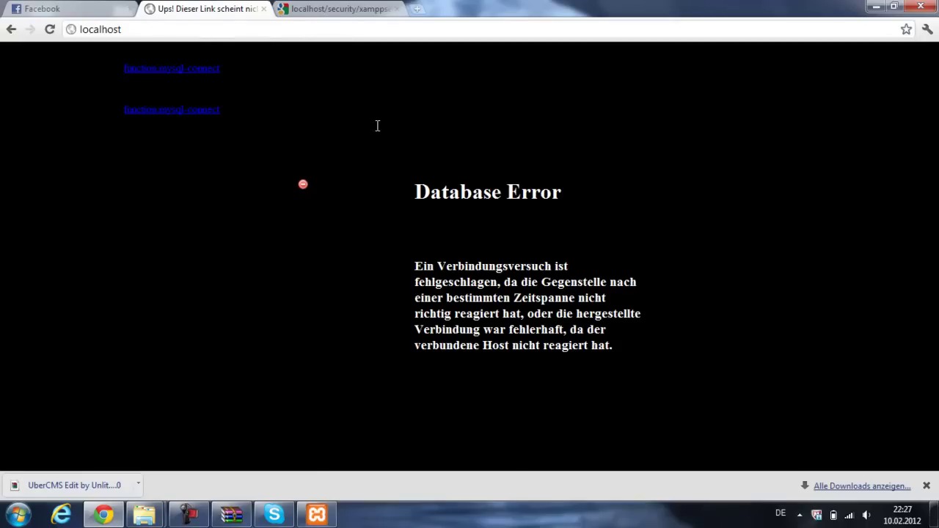
left_click_drag(511, 363, 433, 240)
left_click(251, 239)
left_click(314, 29)
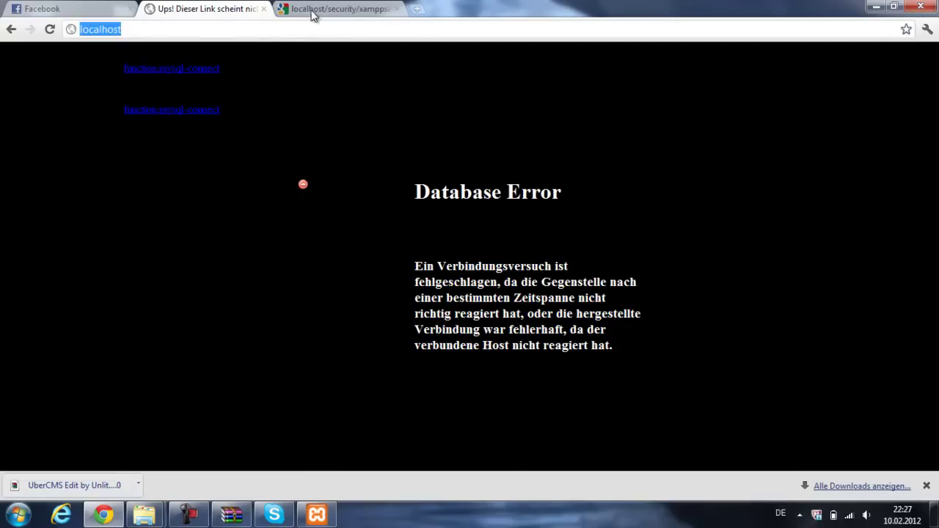
Step: Load the XAMPP security page at localhost/security/xamppsecurity.php in the browser tab beside the localhost page
left_click(308, 10)
left_click(9, 30)
left_click(88, 29)
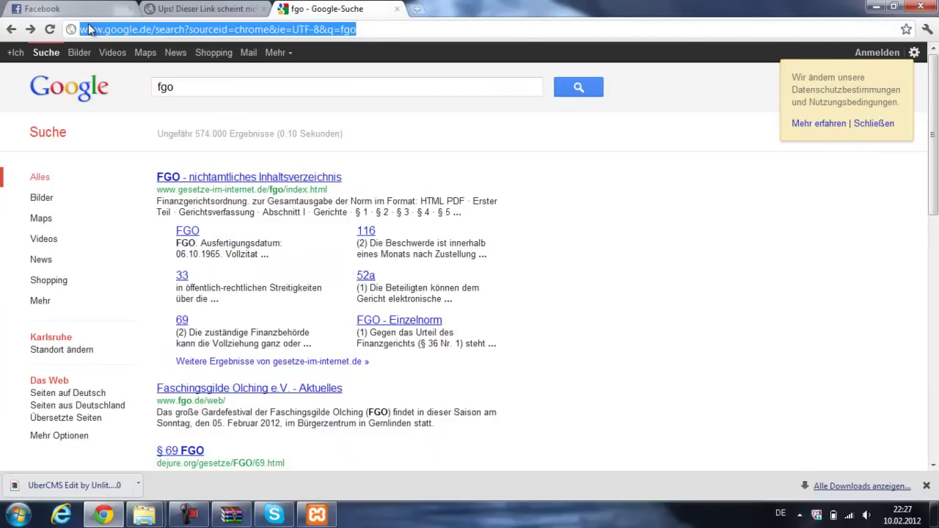
right_click(88, 29)
left_click(159, 100)
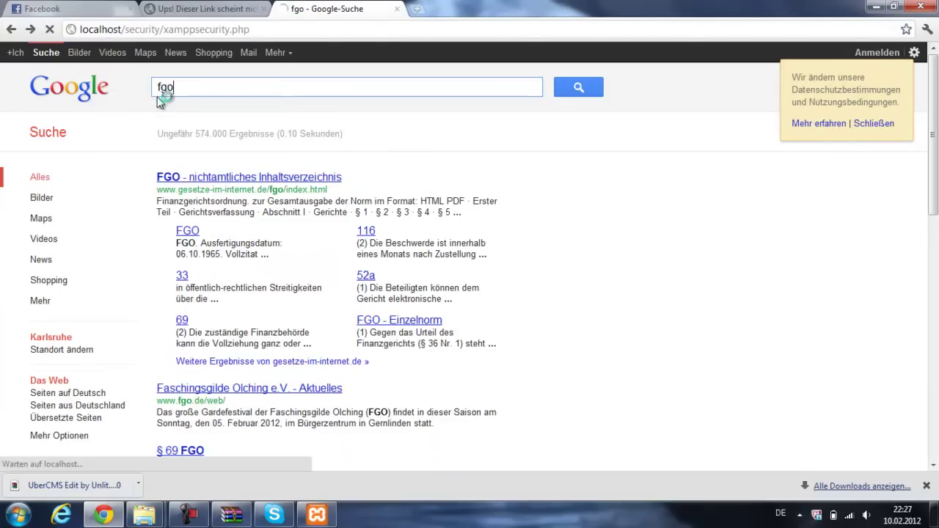
left_click(176, 31)
right_click(176, 31)
left_click(220, 107)
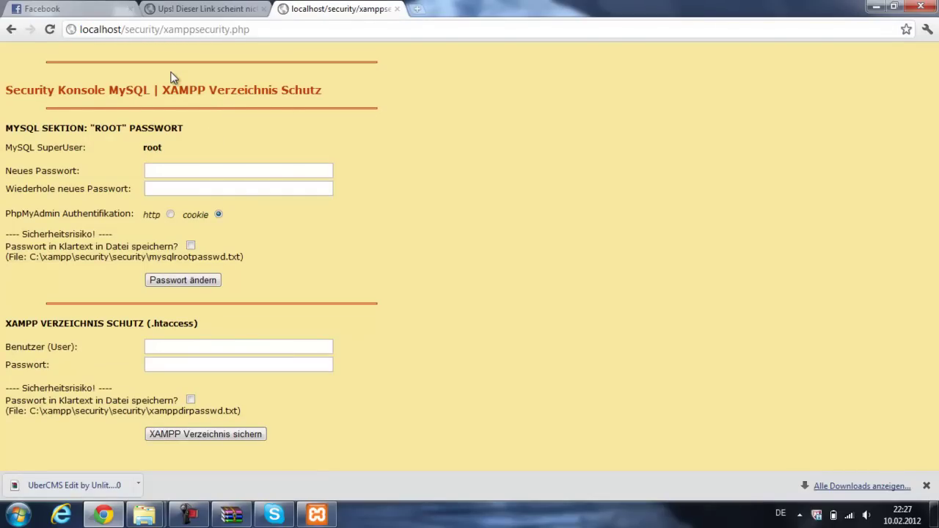
Step: Enter and repeat a new password for the MySQL superuser root, keeping cookie authentication, and submit the password change
left_click(170, 166)
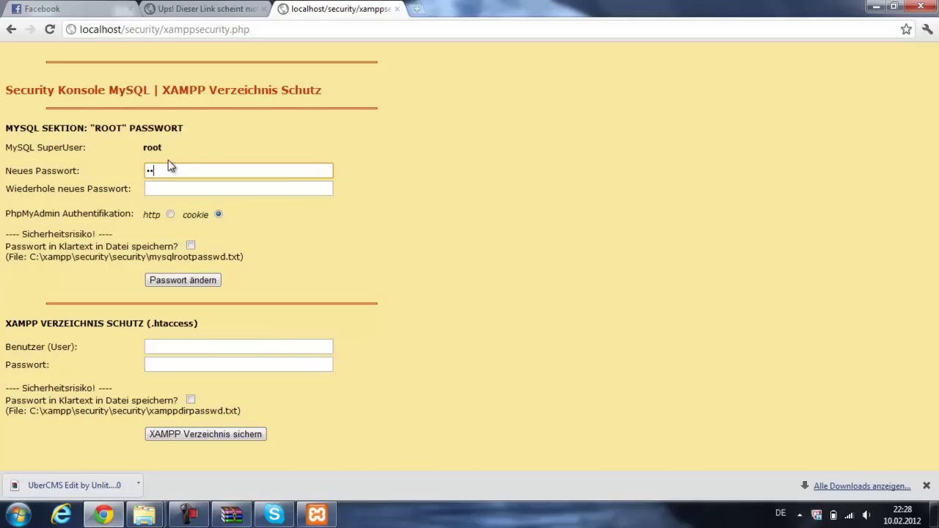
left_click(171, 189)
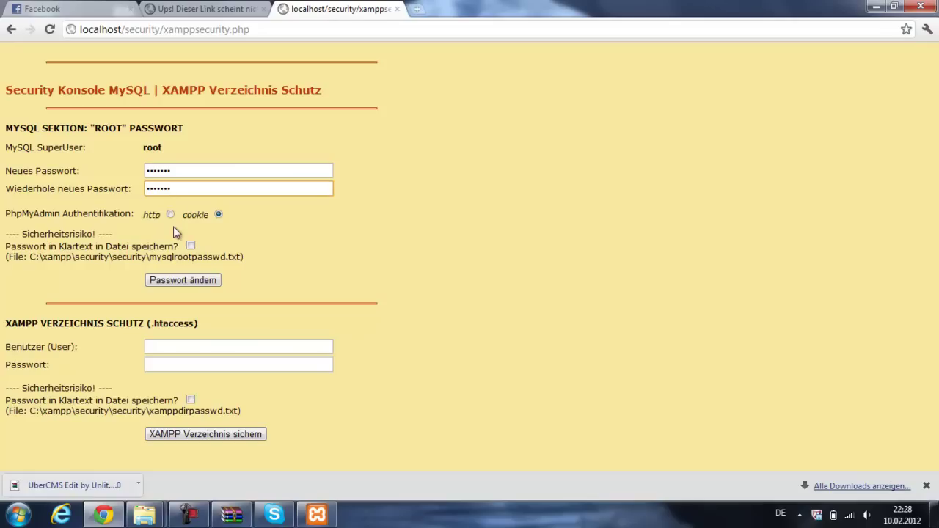
left_click(183, 285)
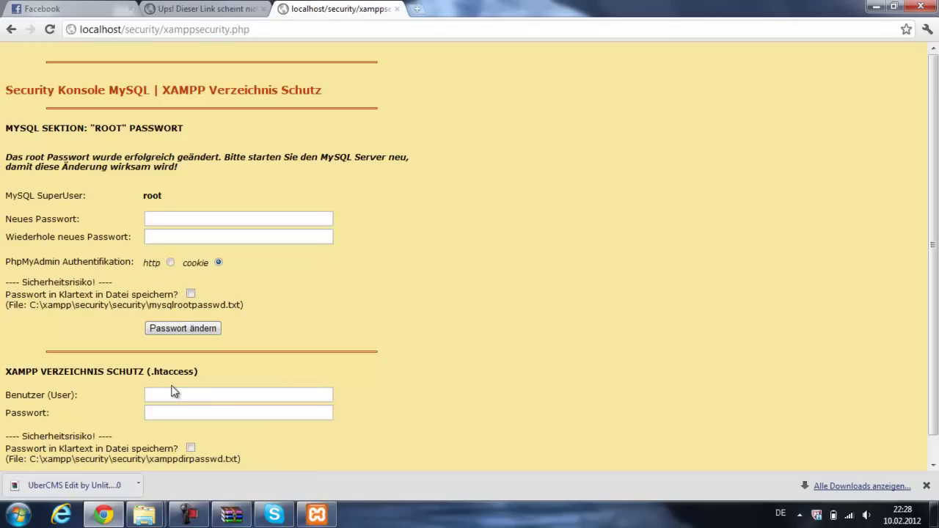
Step: Protect the XAMPP directory with the user root and a directory password
left_click(170, 393)
type("root")
left_click(189, 407)
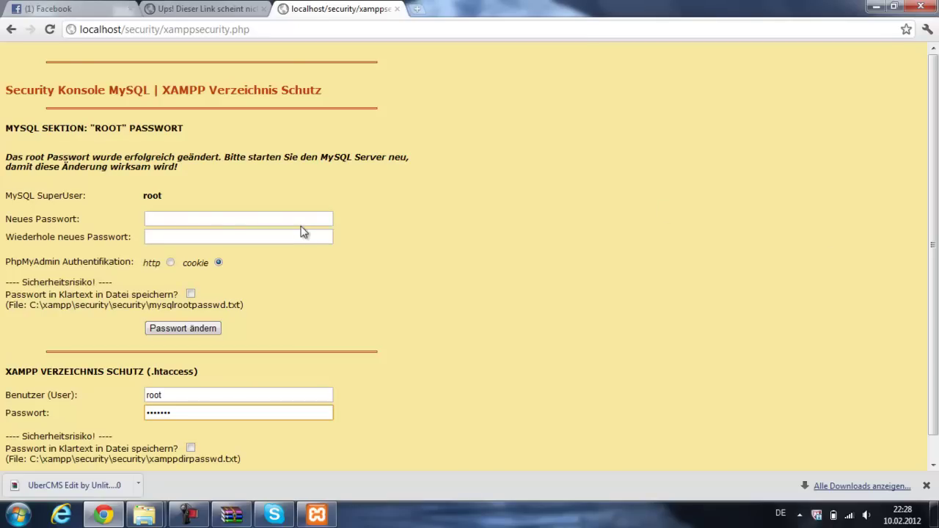
scroll(469, 273, "down", 1)
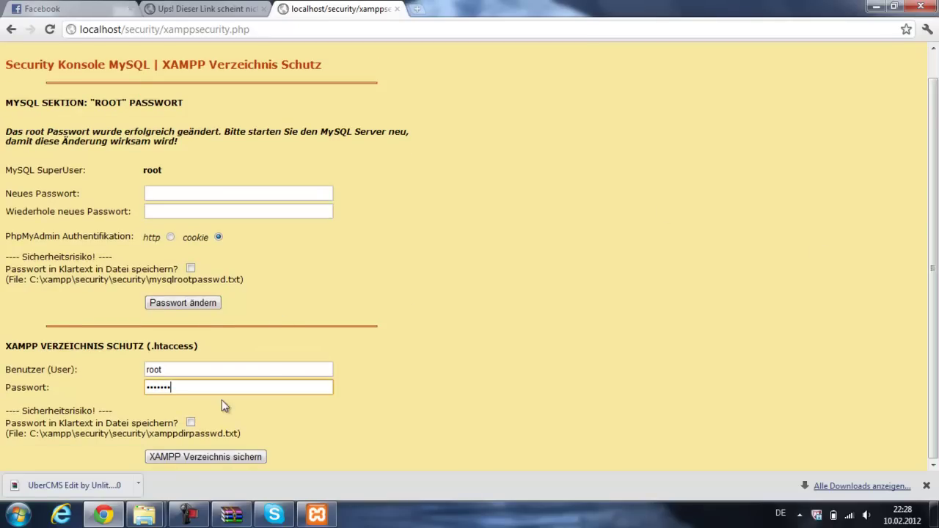
left_click(188, 456)
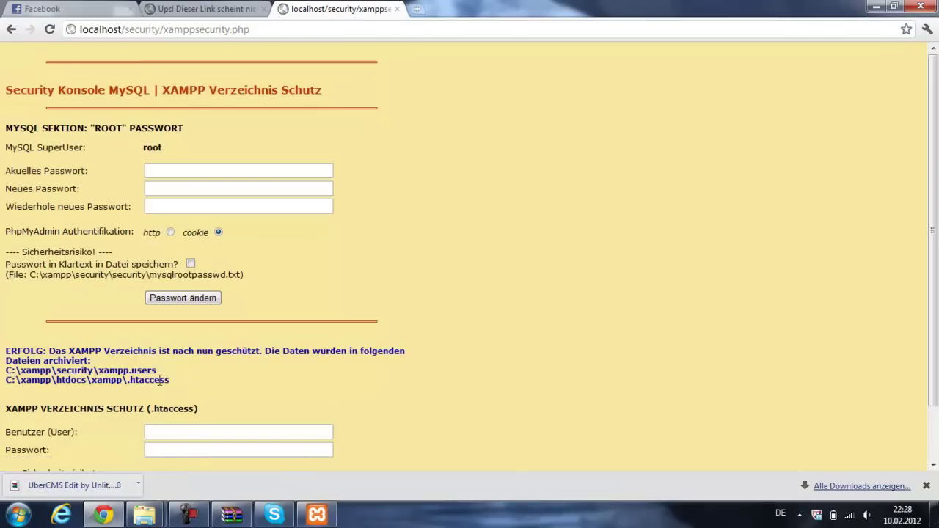
Step: Change the page address to localhost/phpmyadmin and load it
left_click_drag(267, 31, 134, 38)
key("BackSpace")
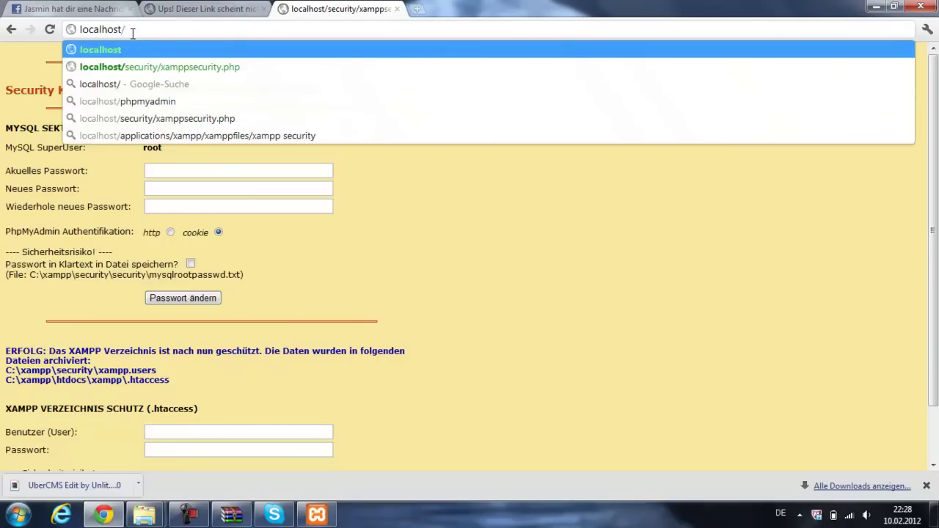
type("phpy")
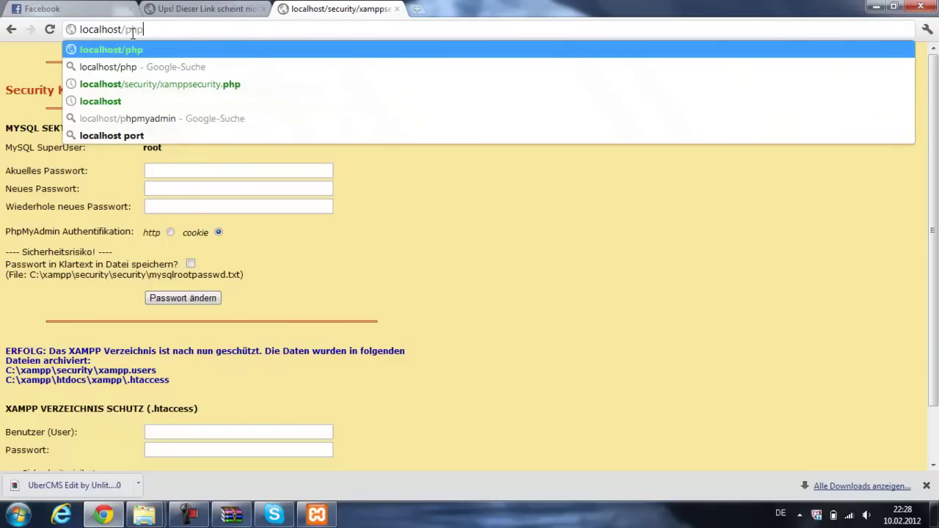
key("BackSpace")
type("myadmin")
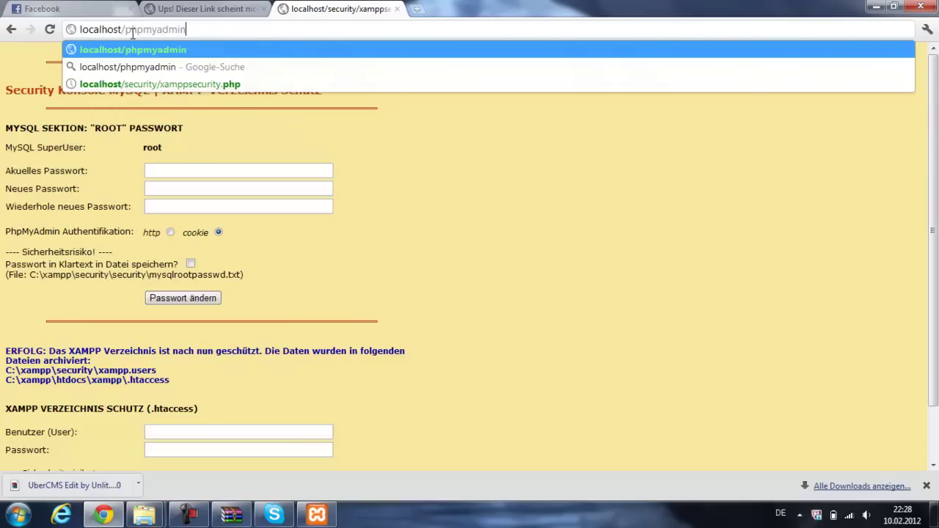
key("Return")
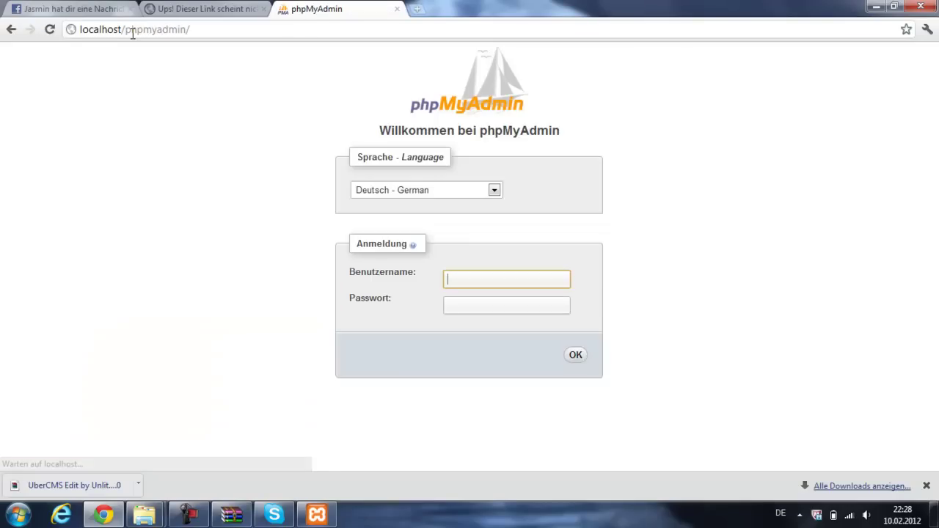
Step: Log in to phpMyAdmin with the user name root and its password
left_click(463, 279)
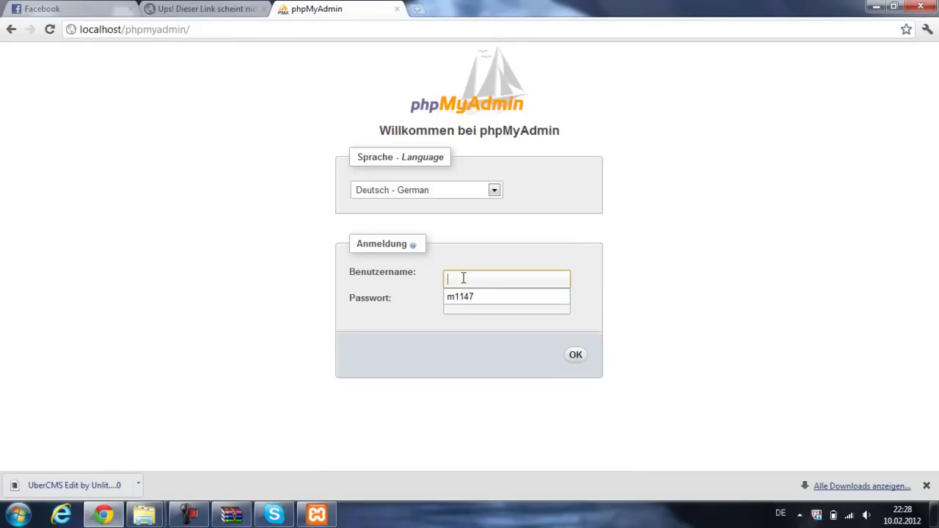
left_click(464, 278)
type("root")
left_click(465, 301)
key("Return")
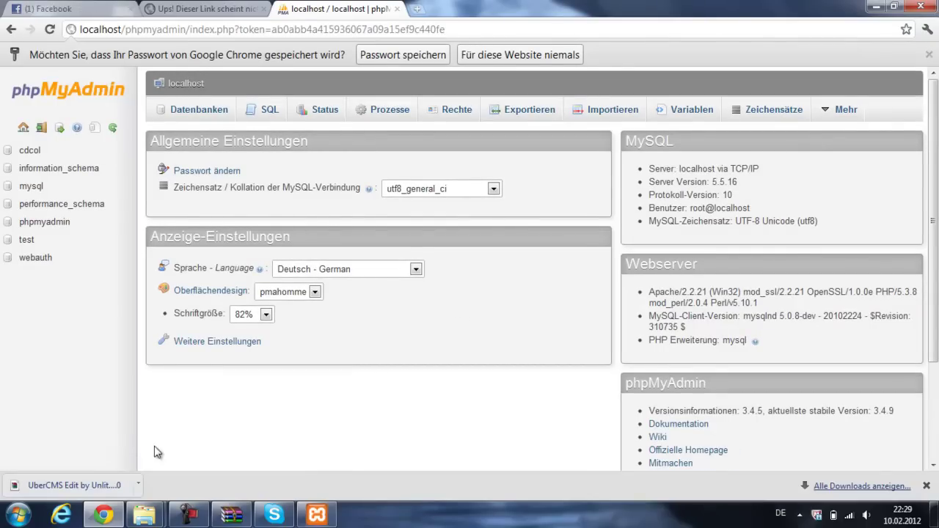
Step: Close the UberCMS archive in WinRAR and open ultimateemu-143.rar from Chrome's download list
left_click(235, 513)
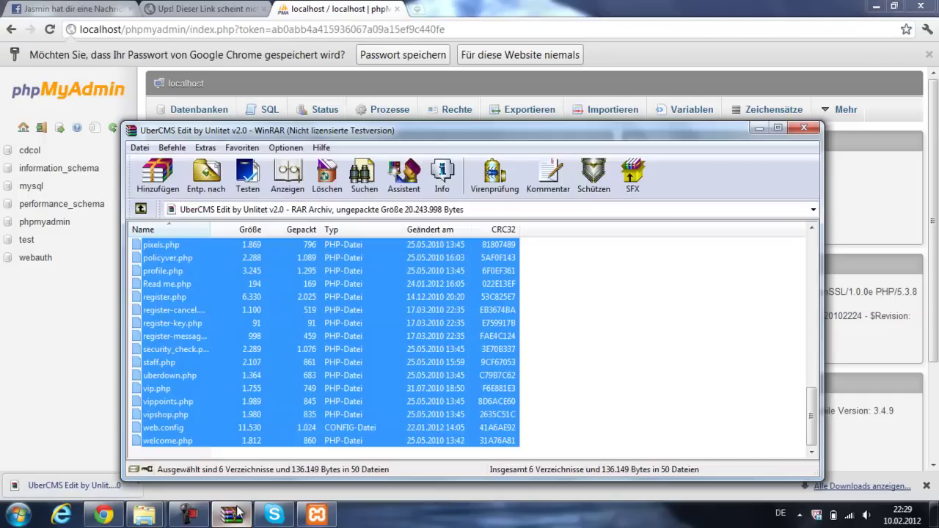
left_click(804, 128)
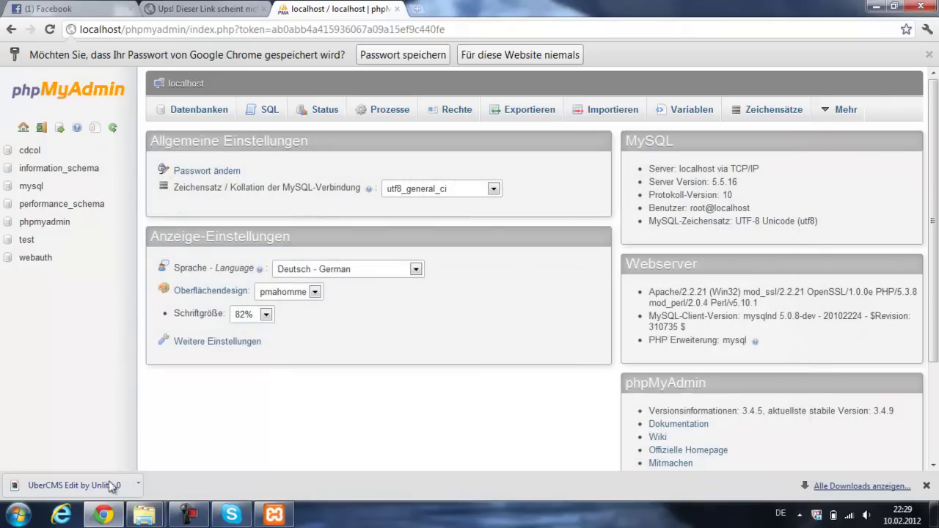
left_click(926, 29)
left_click(648, 233)
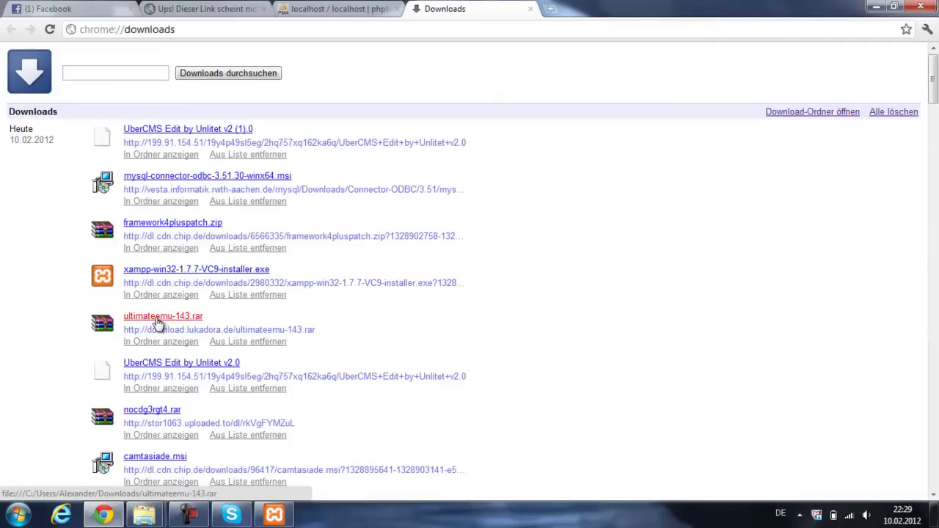
left_click(157, 323)
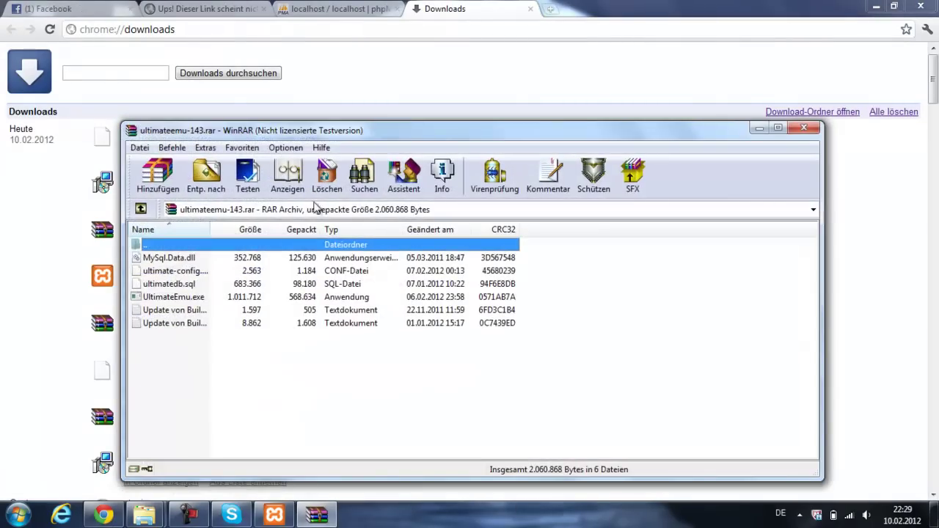
Step: Minimize Chrome and create a new folder named test emu on the desktop
left_click(875, 6)
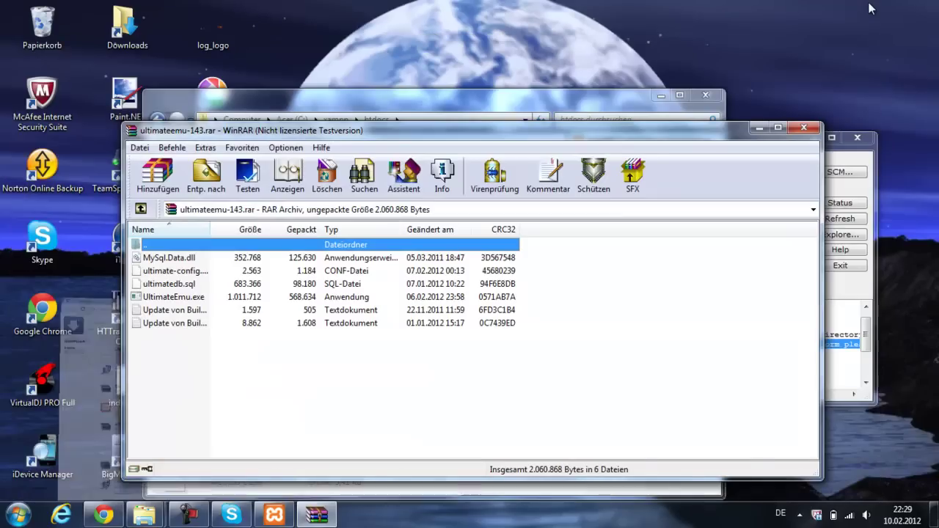
left_click(829, 26)
right_click(829, 26)
mouse_move(836, 181)
left_click(731, 184)
type("test emu")
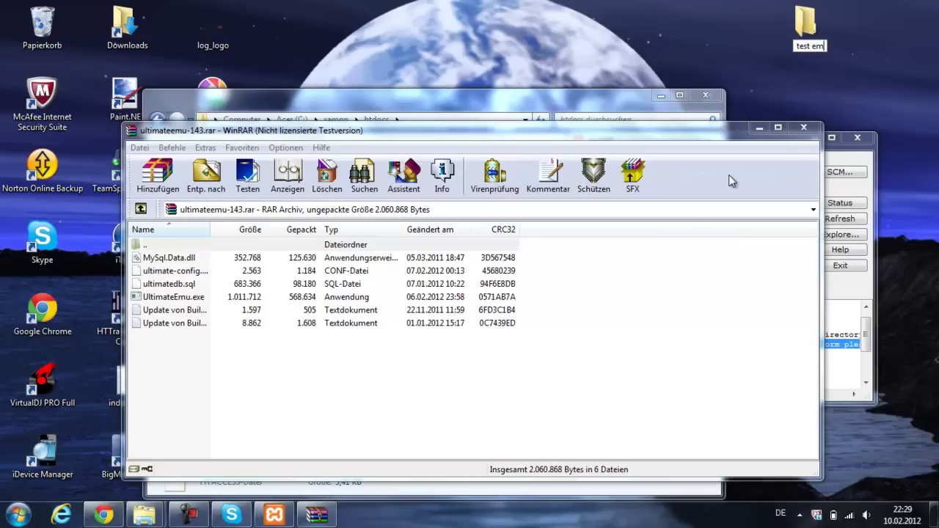
key("Return")
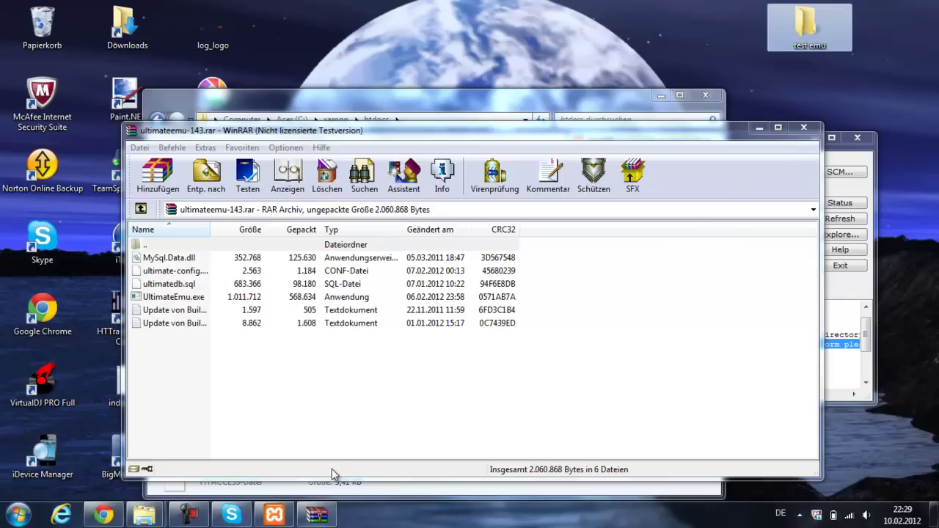
Step: Close the htdocs folder window and extract all files of ultimateemu-143.rar into the test emu folder on the desktop
double_click(210, 497)
left_click(187, 517)
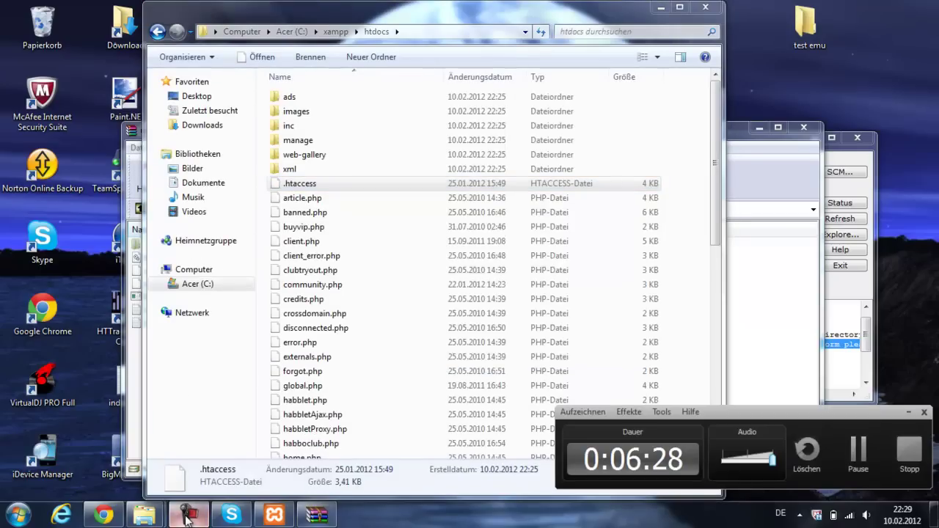
left_click(187, 517)
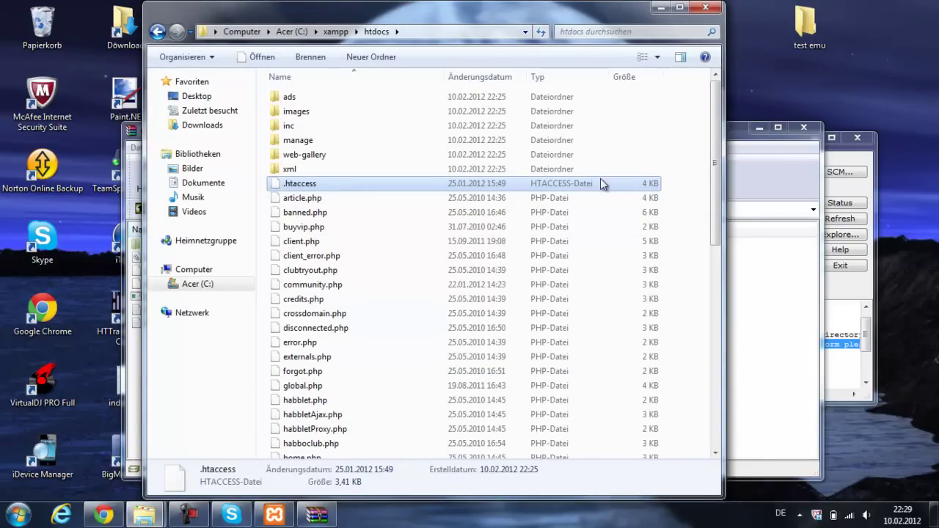
left_click(704, 8)
left_click(602, 338)
left_click_drag(419, 456, 354, 261)
left_click_drag(353, 261, 809, 26)
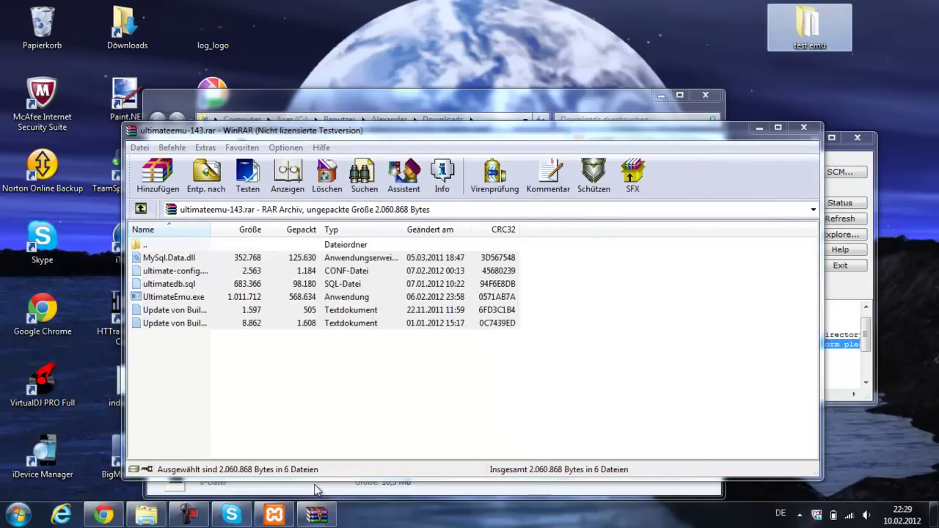